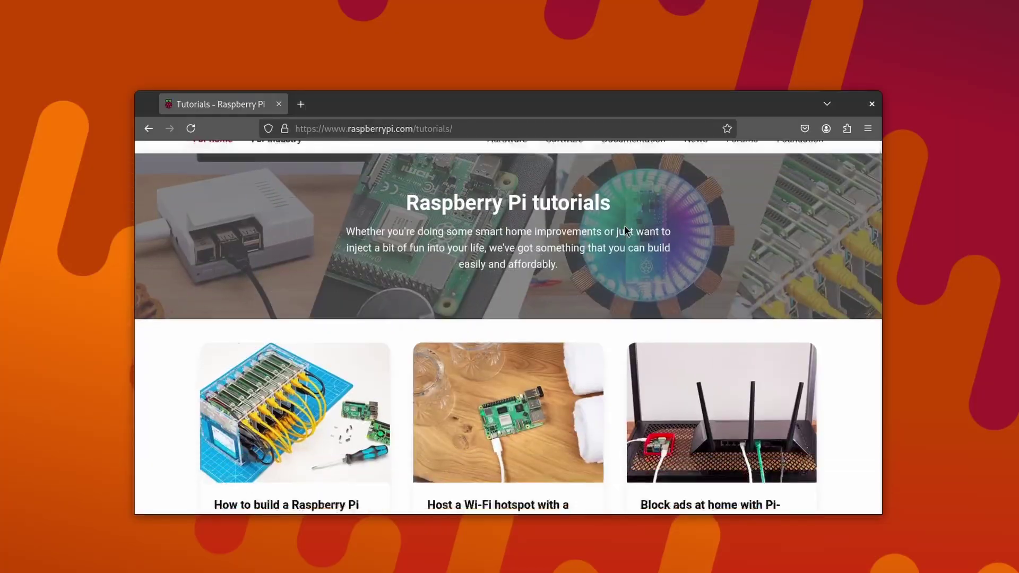
Open the Raspberry Pi kiosk-mode tutorial and copy its [autostart] config block.
{"action": "scroll", "coordinate": [625, 225], "scroll_direction": "down", "scroll_amount": 9}
{"action": "scroll", "coordinate": [625, 230], "scroll_direction": "down", "scroll_amount": 15}
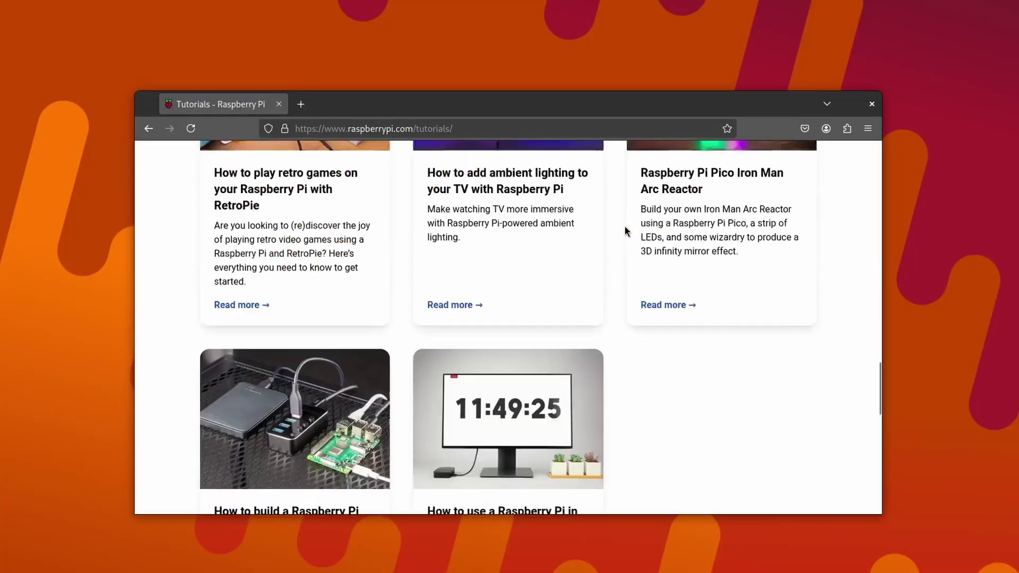
{"action": "left_click", "coordinate": [446, 346]}
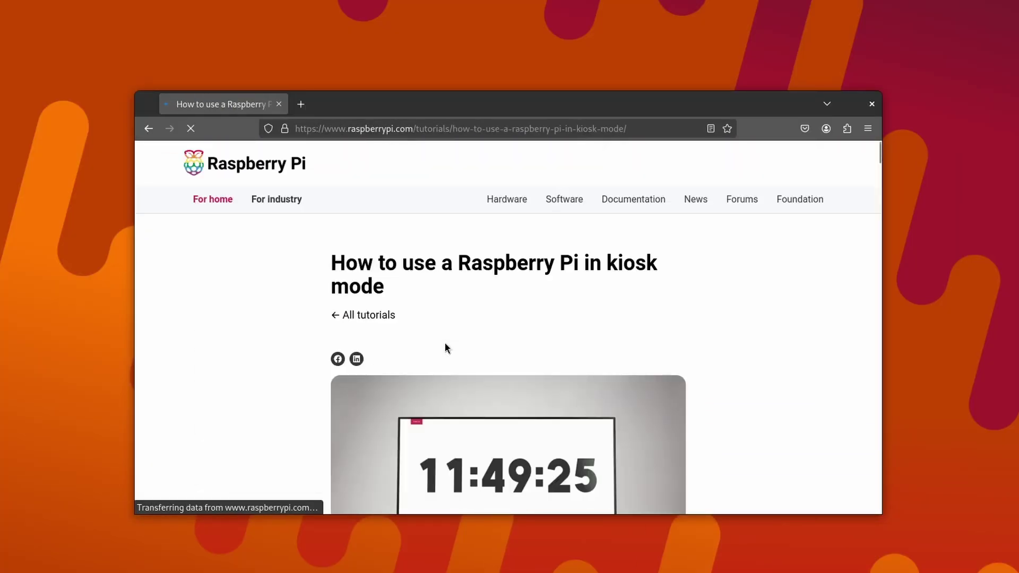
{"action": "scroll", "coordinate": [446, 349], "scroll_direction": "down", "scroll_amount": 4}
{"action": "scroll", "coordinate": [446, 350], "scroll_direction": "down", "scroll_amount": 20}
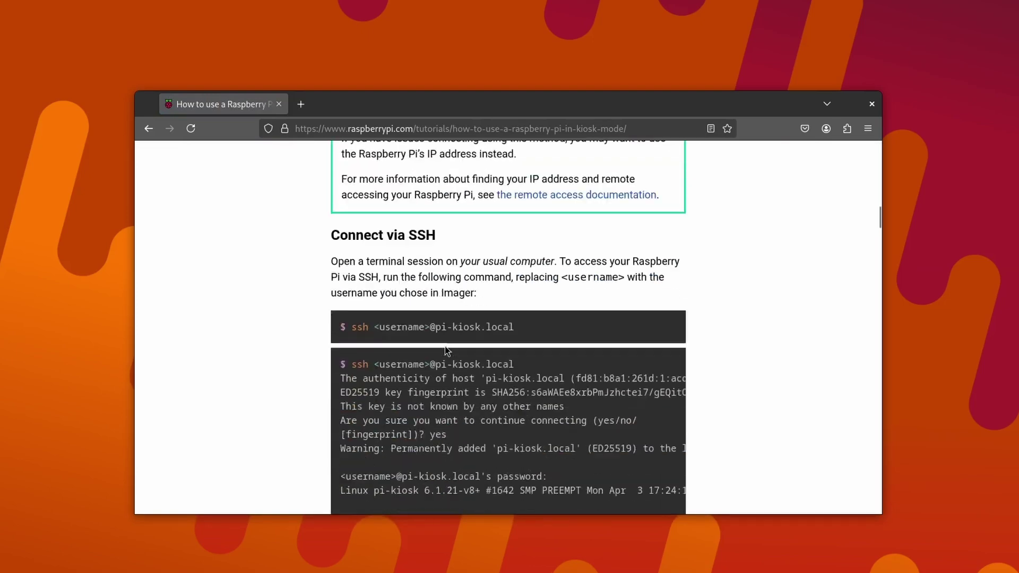
{"action": "scroll", "coordinate": [445, 346], "scroll_direction": "down", "scroll_amount": 20}
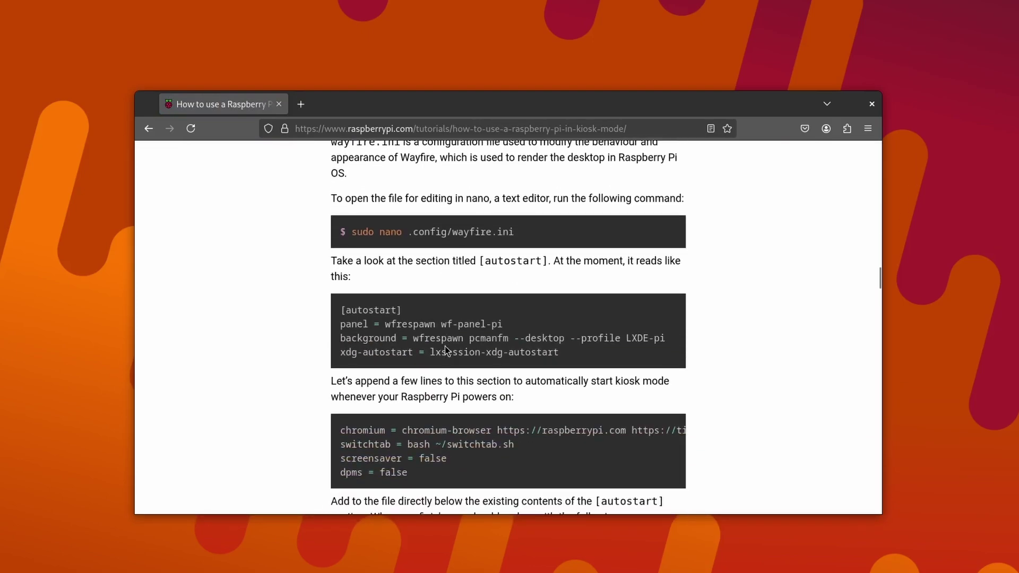
{"action": "scroll", "coordinate": [445, 346], "scroll_direction": "down", "scroll_amount": 5}
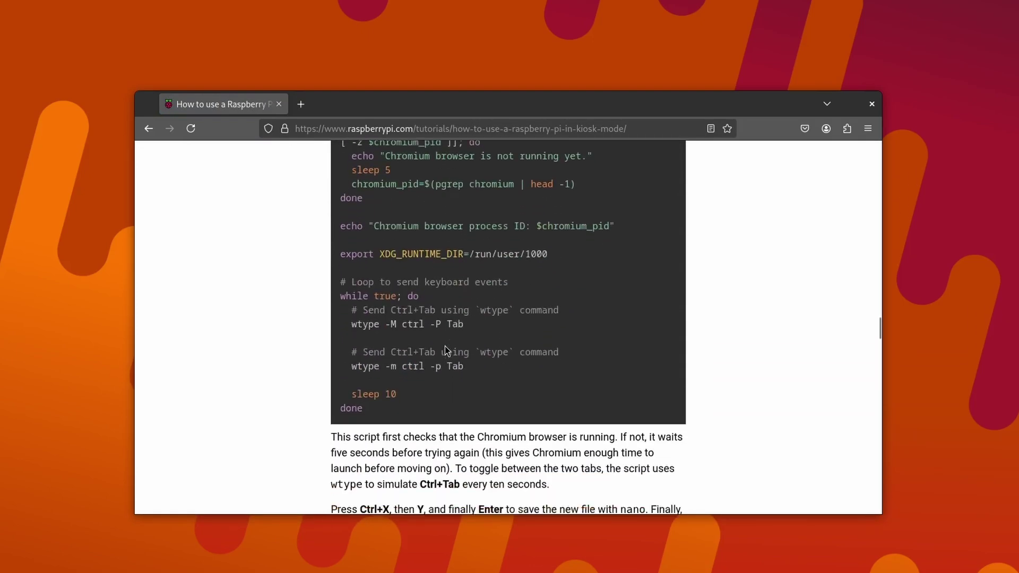
{"action": "scroll", "coordinate": [445, 346], "scroll_direction": "up", "scroll_amount": 20}
{"action": "left_click_drag", "start_coordinate": [336, 338], "coordinate": [455, 437]}
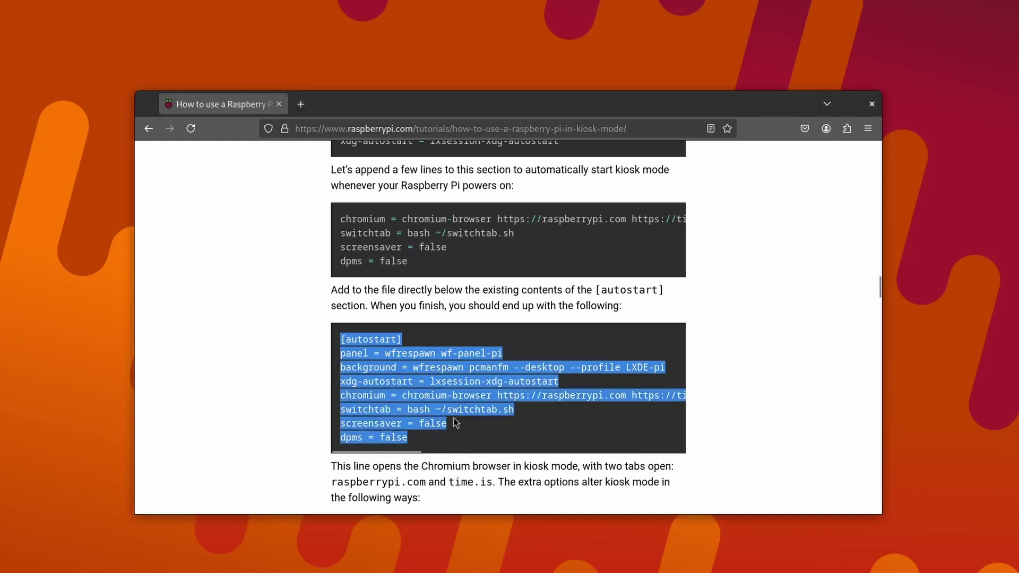
{"action": "right_click", "coordinate": [455, 421]}
{"action": "left_click", "coordinate": [484, 430]}
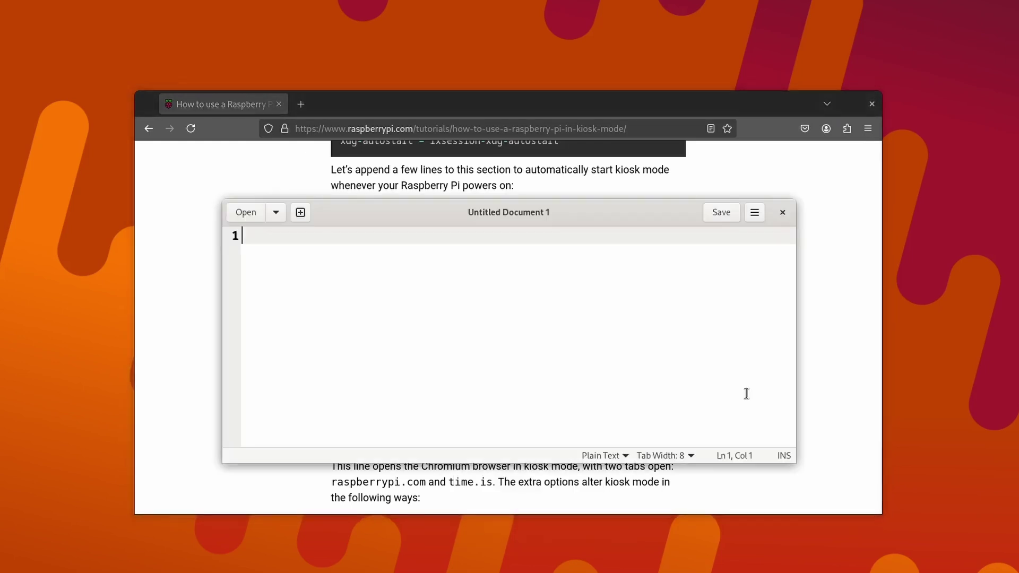
{"action": "key", "text": "ctrl+v"}
{"action": "left_click", "coordinate": [288, 322]}
{"action": "type", "text": "https"}
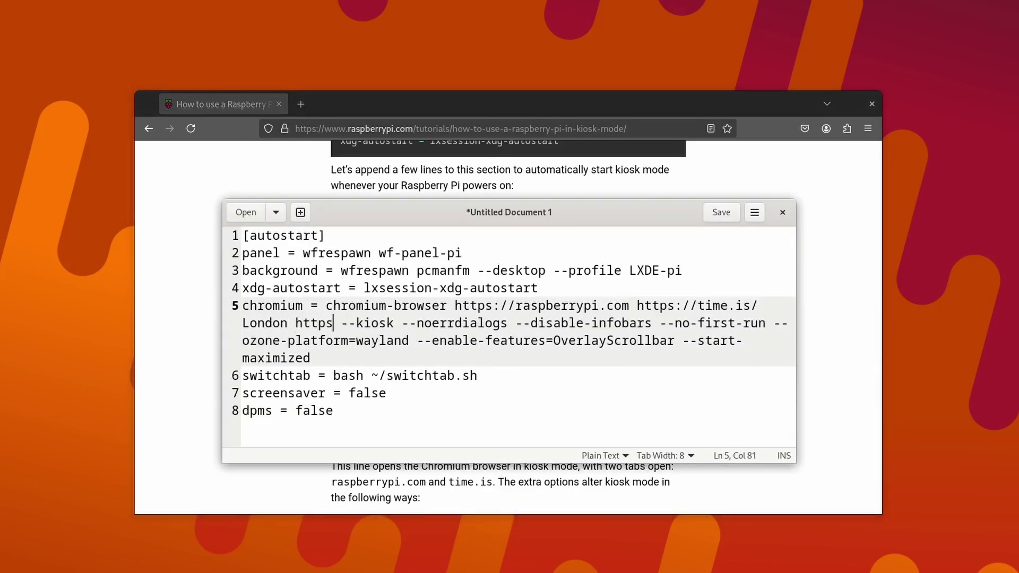
{"action": "type", "text": "://news.google"}
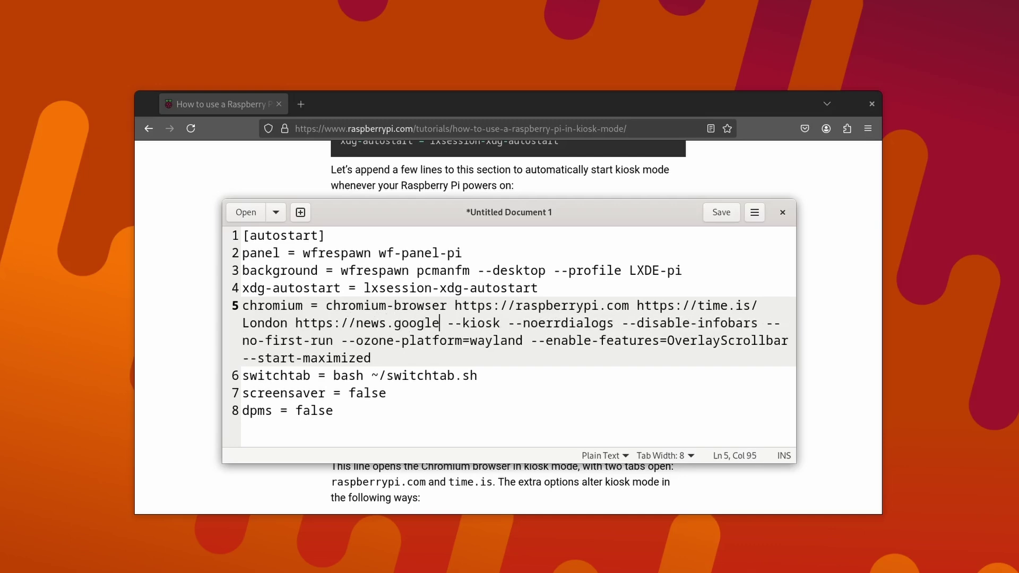
{"action": "type", "text": ".com"}
Load github.com/debloper/piosk and scroll its README toward the Installation section.
{"action": "left_click", "coordinate": [437, 439]}
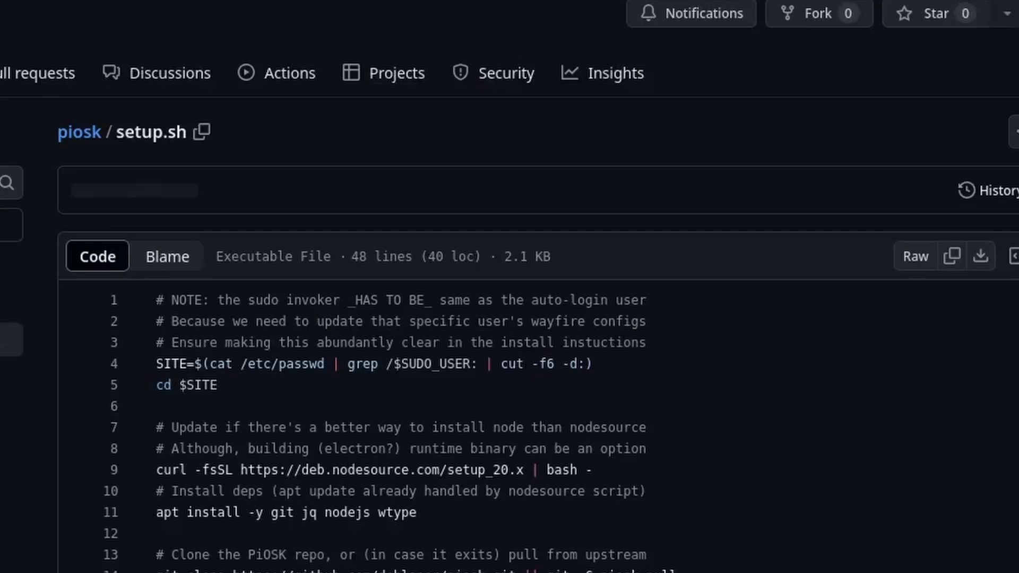
{"action": "scroll", "coordinate": [303, 296], "scroll_direction": "down", "scroll_amount": 6}
{"action": "scroll", "coordinate": [306, 299], "scroll_direction": "down", "scroll_amount": 8}
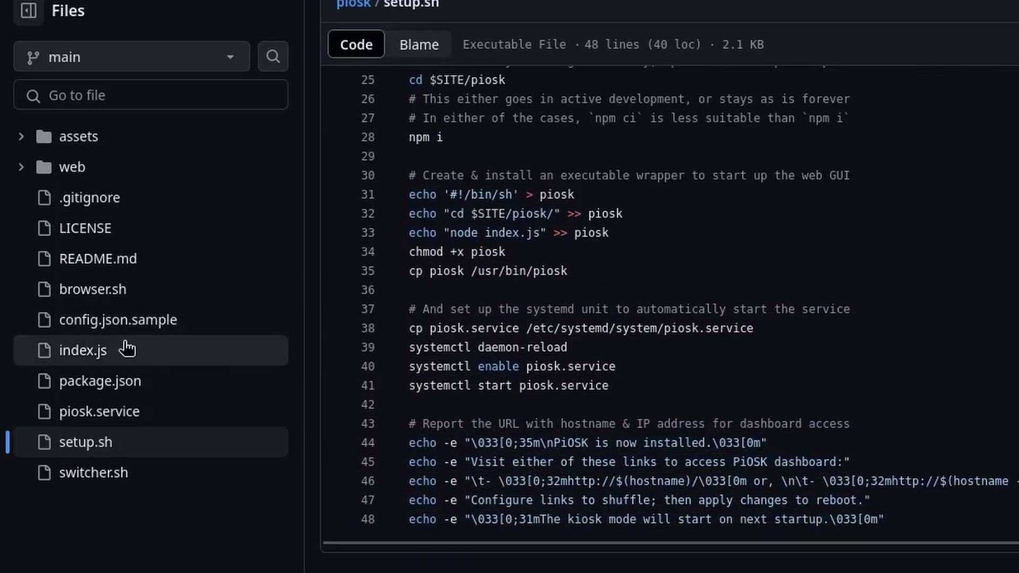
{"action": "left_click", "coordinate": [126, 349]}
{"action": "scroll", "coordinate": [915, 255], "scroll_direction": "down", "scroll_amount": 3}
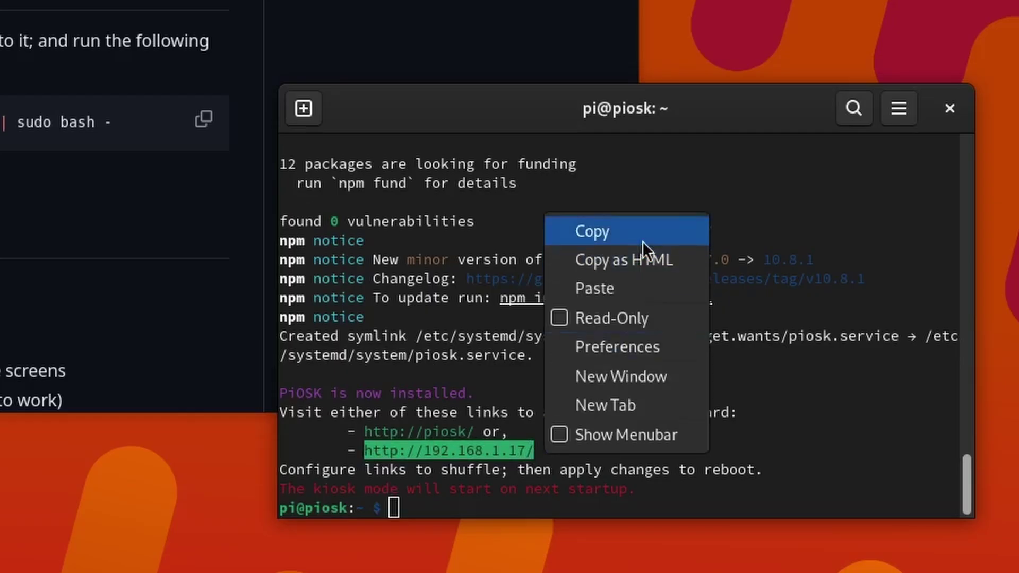
{"action": "left_click", "coordinate": [642, 241]}
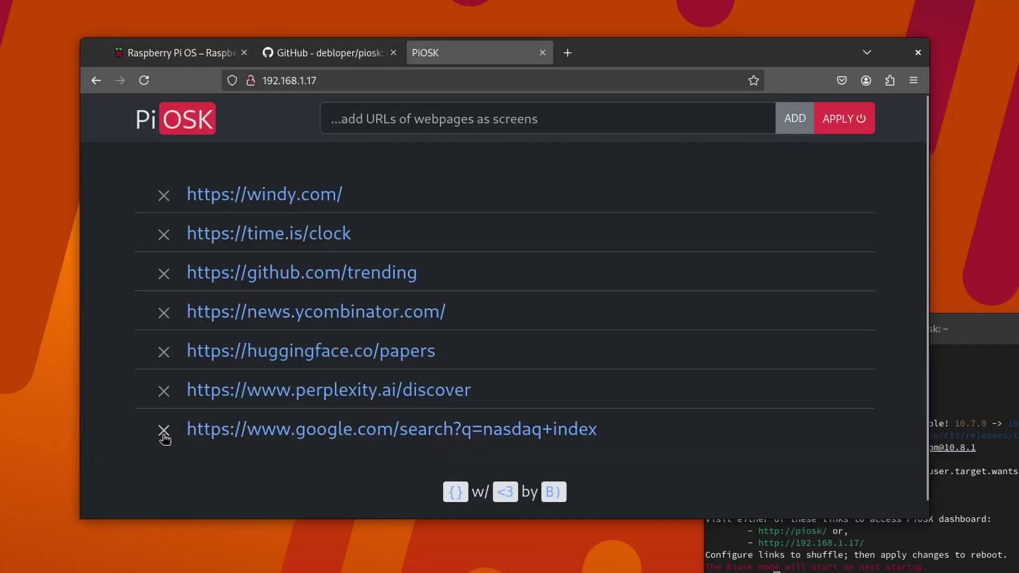
{"action": "left_click", "coordinate": [164, 430]}
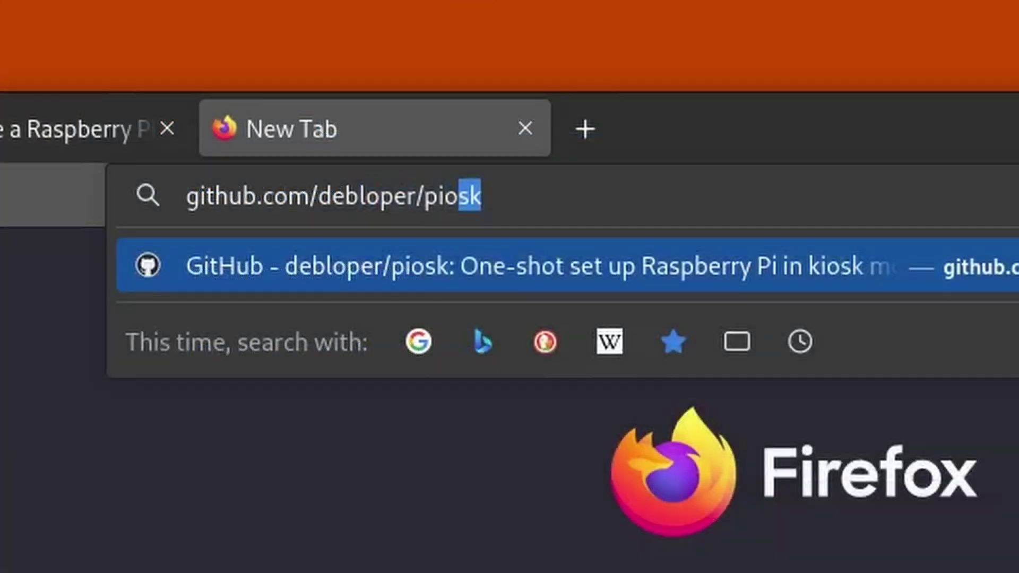
{"action": "key", "text": "Return"}
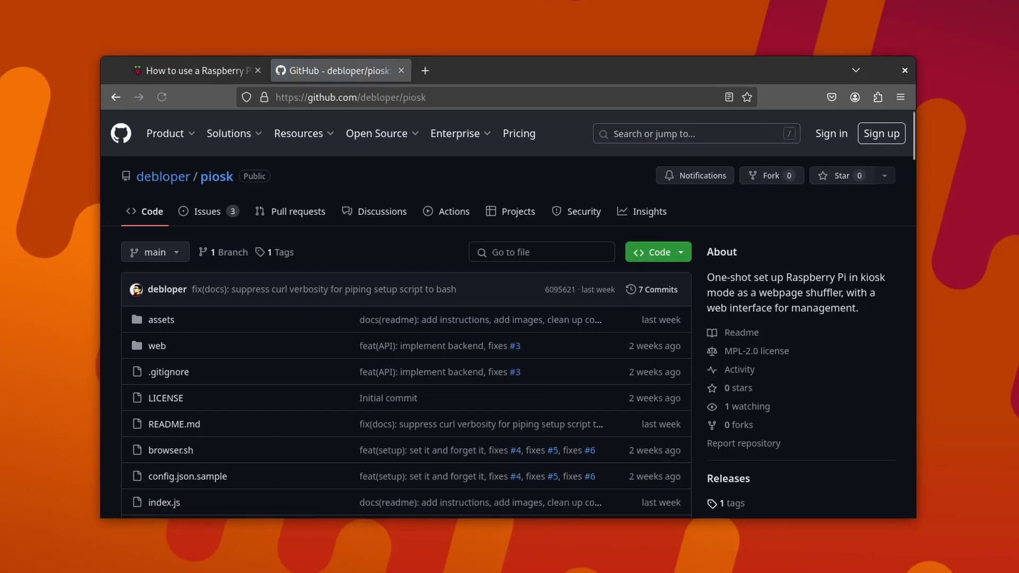
{"action": "scroll", "coordinate": [637, 345], "scroll_direction": "down", "scroll_amount": 1}
{"action": "left_click", "coordinate": [737, 403]}
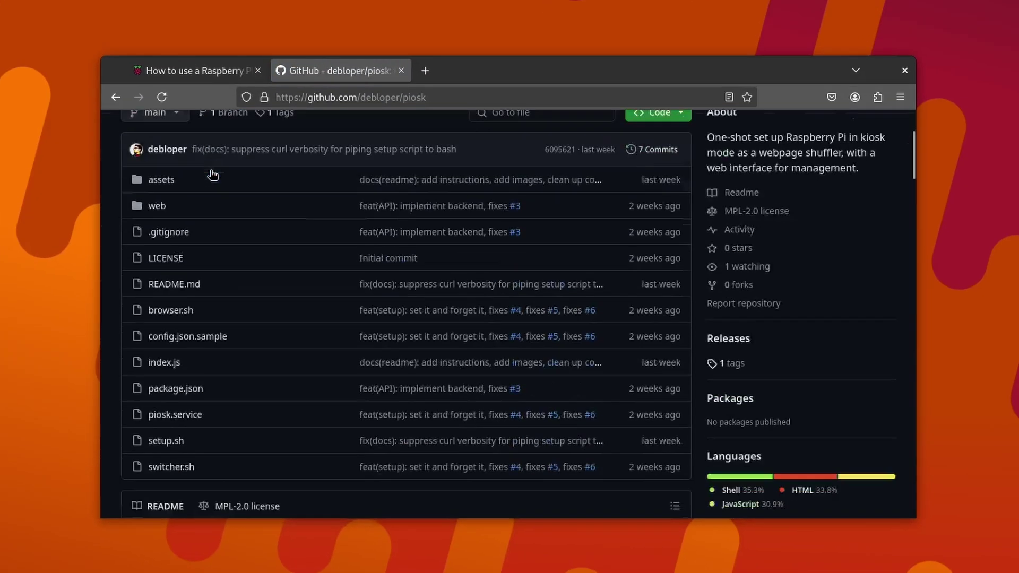
{"action": "scroll", "coordinate": [790, 319], "scroll_direction": "down", "scroll_amount": 5}
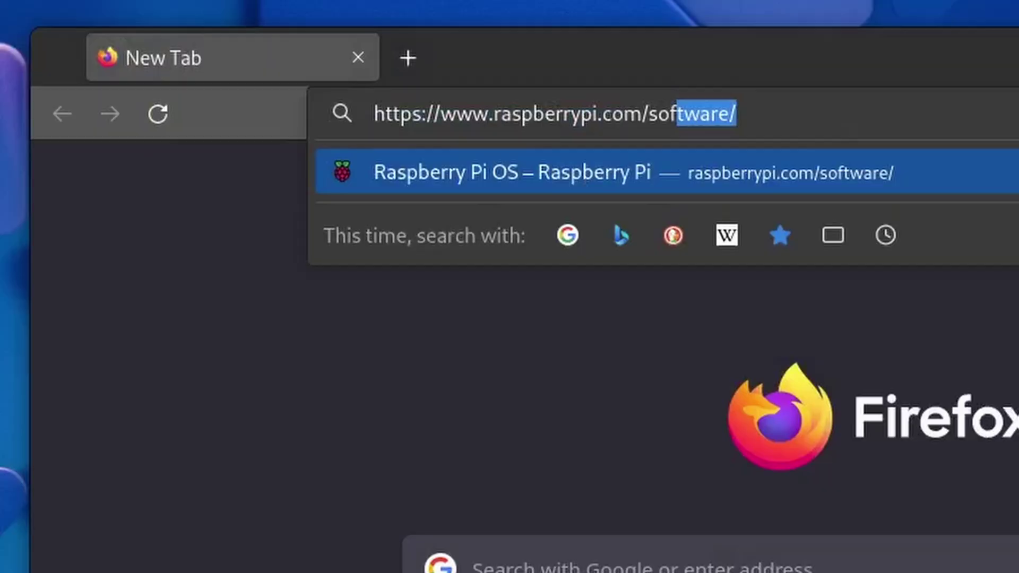
Load raspberrypi.com/software and scroll down to the Raspberry Pi Imager install section.
{"action": "key", "text": "Return"}
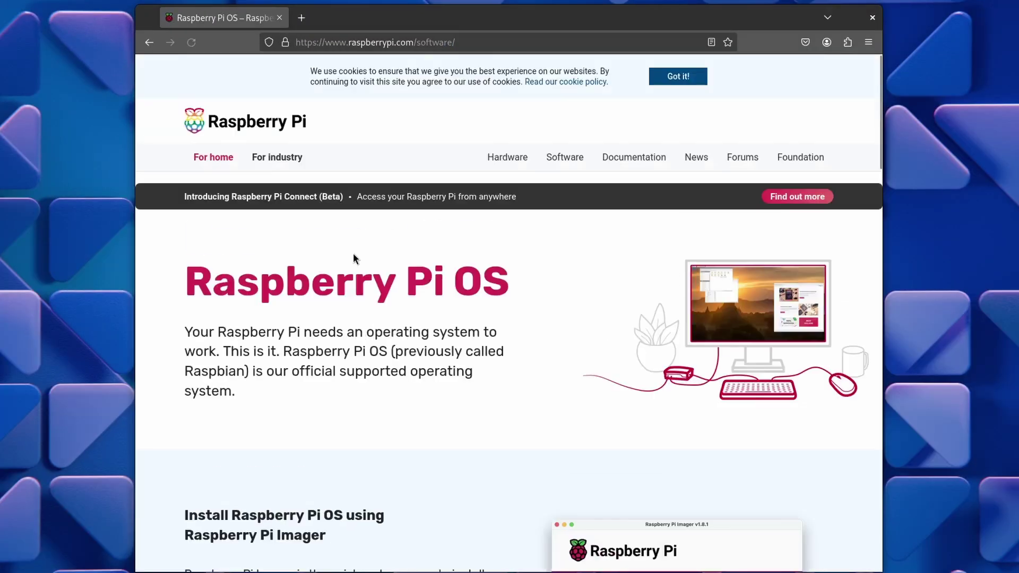
{"action": "scroll", "coordinate": [353, 253], "scroll_direction": "down", "scroll_amount": 6}
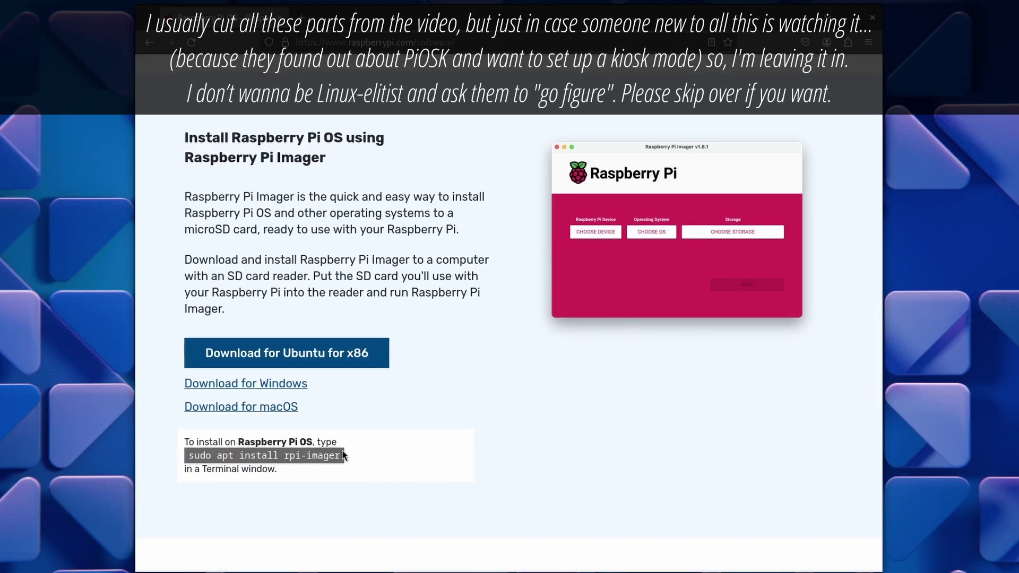
{"action": "left_click", "coordinate": [406, 457]}
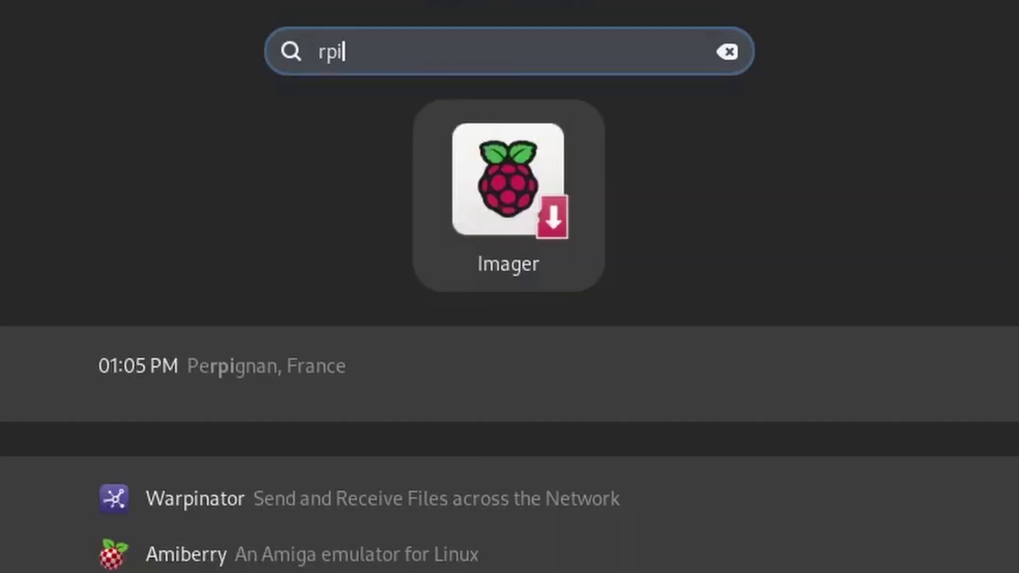
Launch Raspberry Pi Imager and select Raspberry Pi 4, Raspberry Pi OS (32-bit), and the internal SD card reader.
{"action": "key", "text": "Return"}
{"action": "left_click_drag", "start_coordinate": [368, 15], "coordinate": [618, 175]}
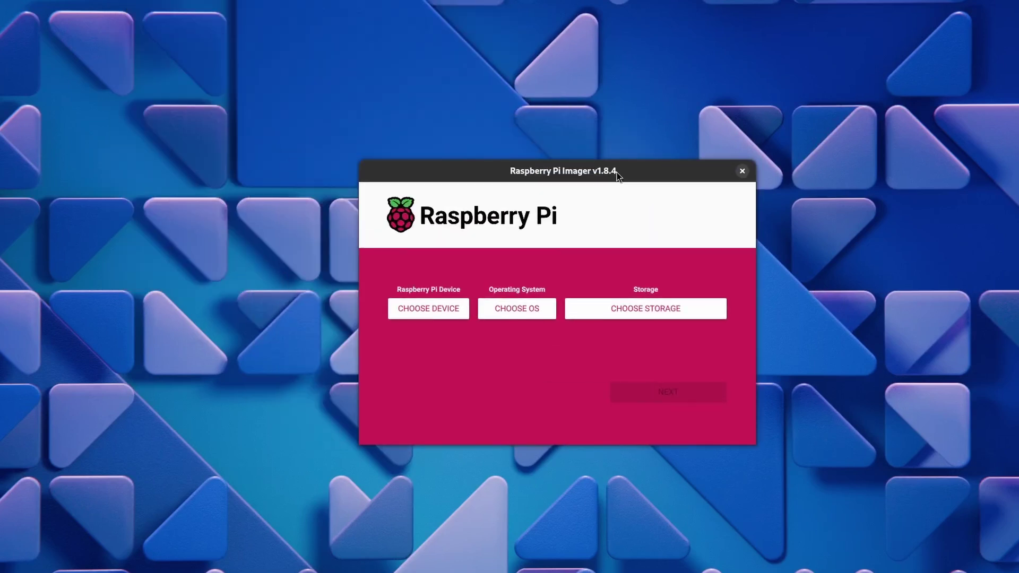
{"action": "left_click", "coordinate": [462, 308]}
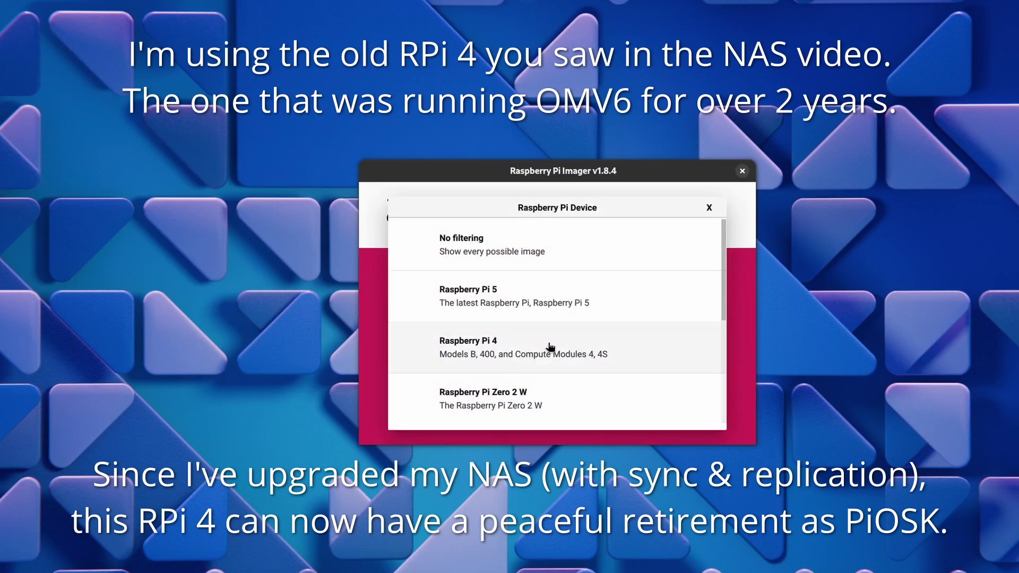
{"action": "left_click", "coordinate": [549, 346]}
{"action": "left_click", "coordinate": [528, 305]}
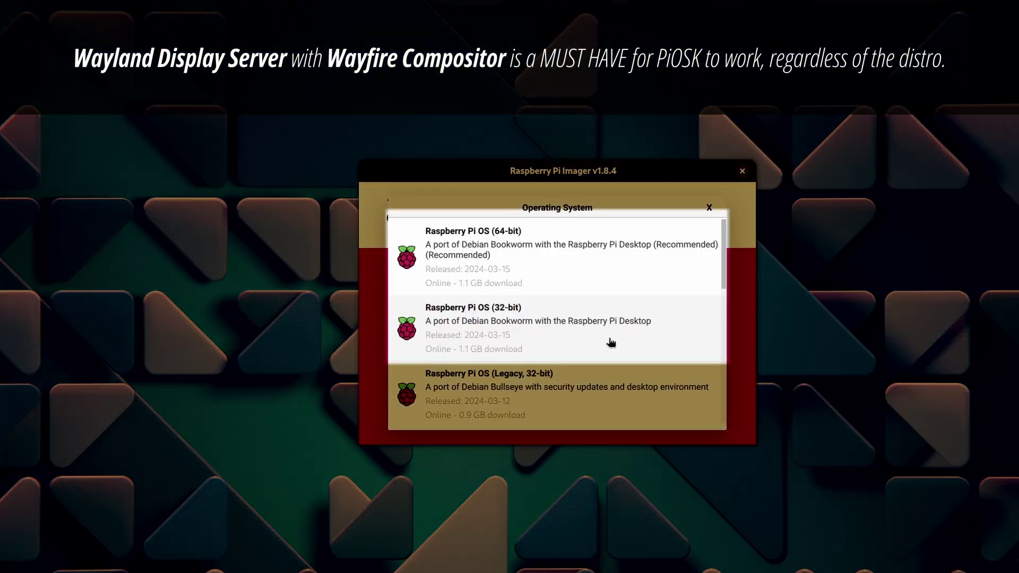
{"action": "left_click", "coordinate": [611, 343]}
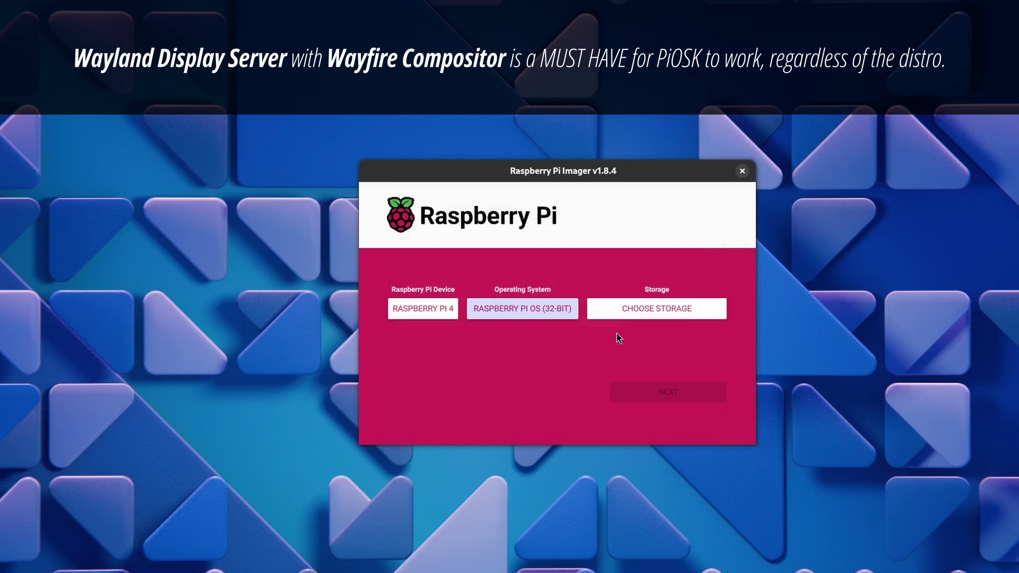
{"action": "left_click", "coordinate": [678, 306]}
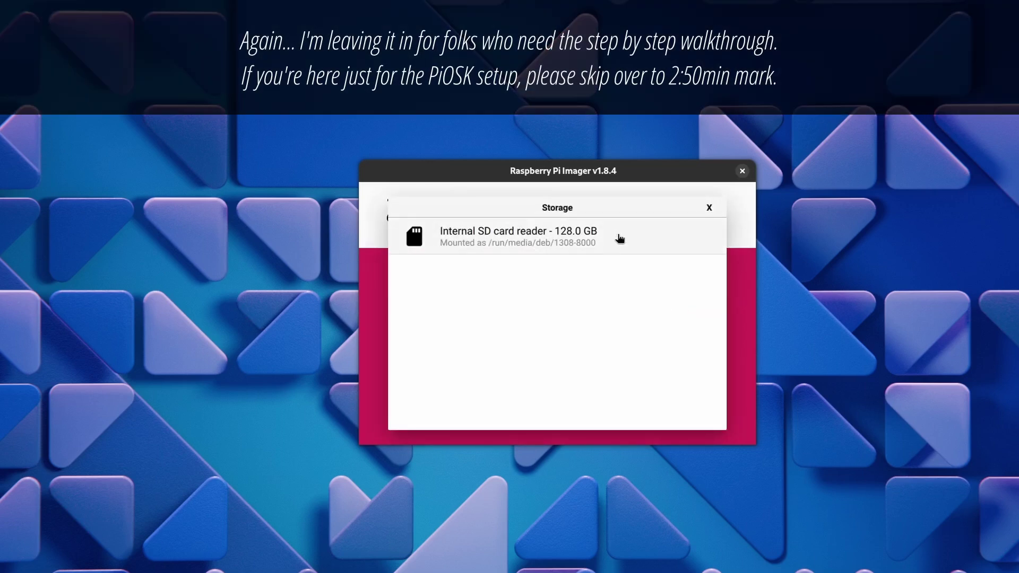
{"action": "left_click", "coordinate": [619, 239]}
Customise the OS with hostname piosk, a username and password, Wi-Fi Green Mamba, and country IN.
{"action": "key", "text": "ctrl+shift+x"}
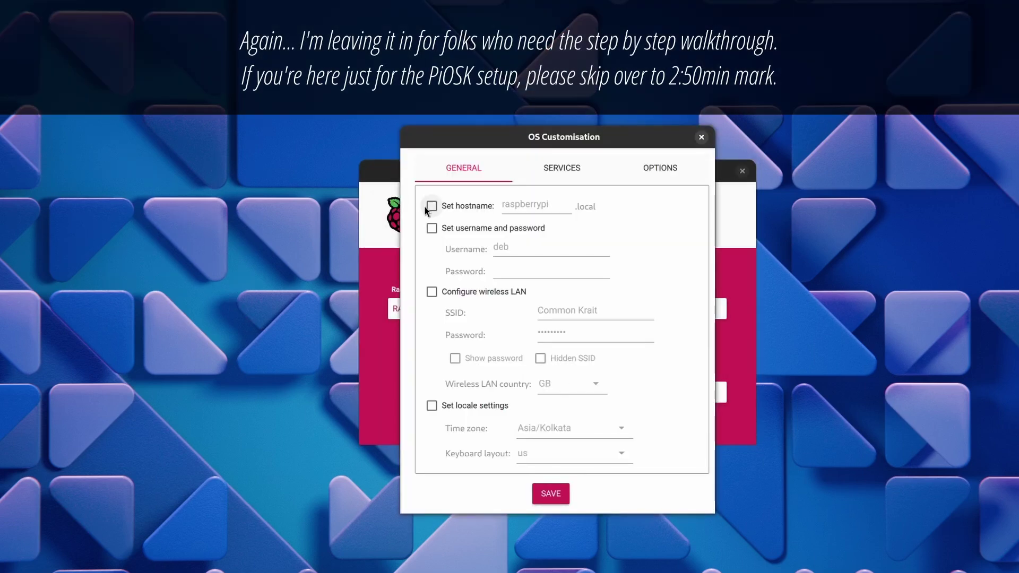
{"action": "type", "text": "piosk"}
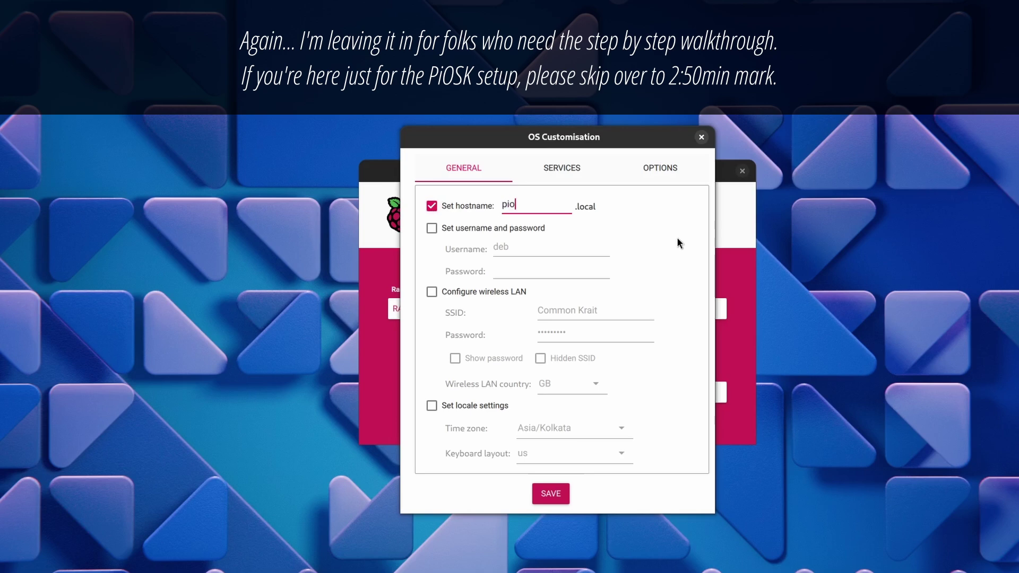
{"action": "left_click", "coordinate": [431, 228]}
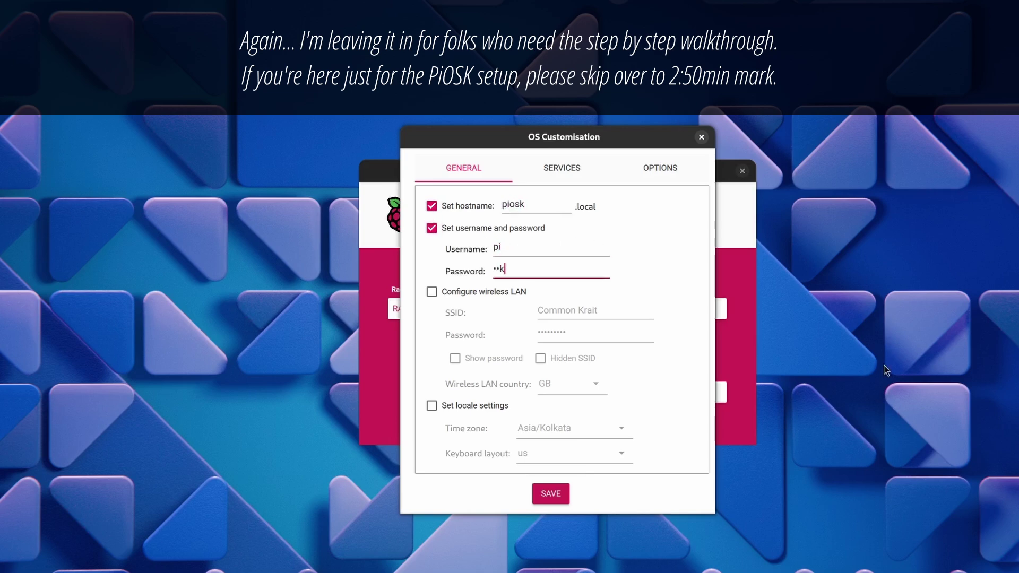
{"action": "left_click", "coordinate": [431, 292]}
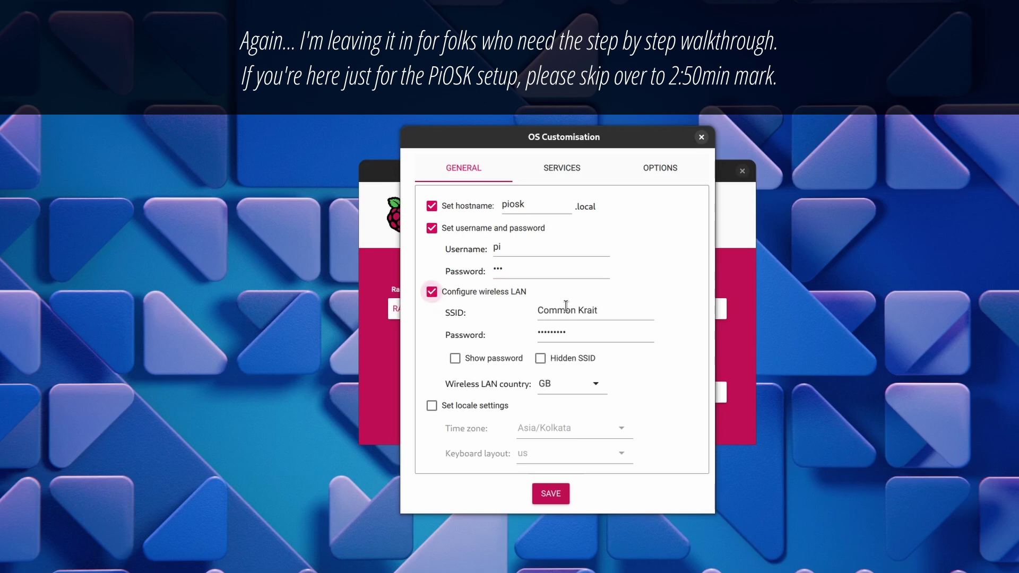
{"action": "type", "text": "Green Mamba"}
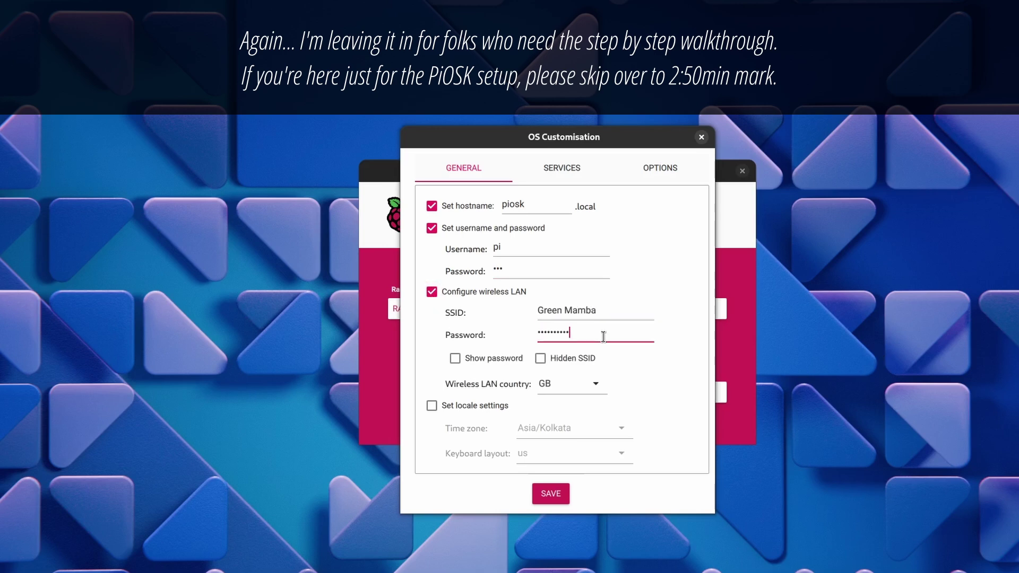
{"action": "left_click", "coordinate": [599, 392]}
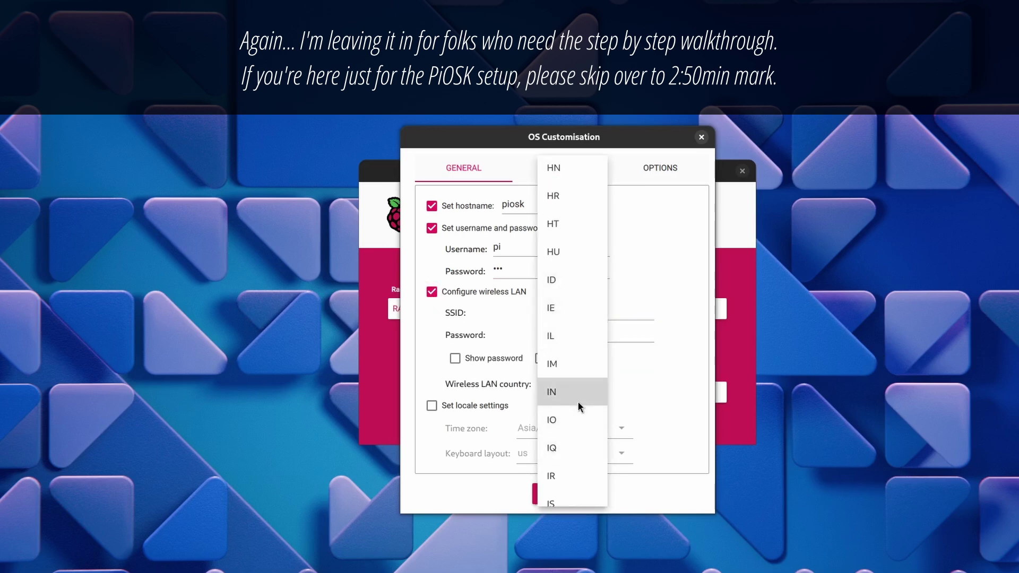
{"action": "left_click", "coordinate": [577, 400]}
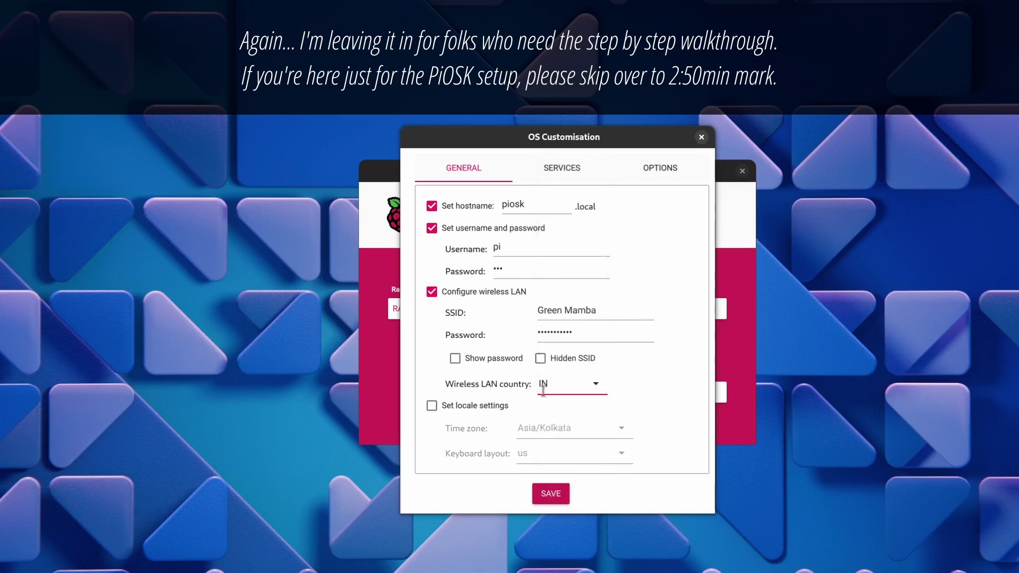
{"action": "left_click", "coordinate": [574, 172]}
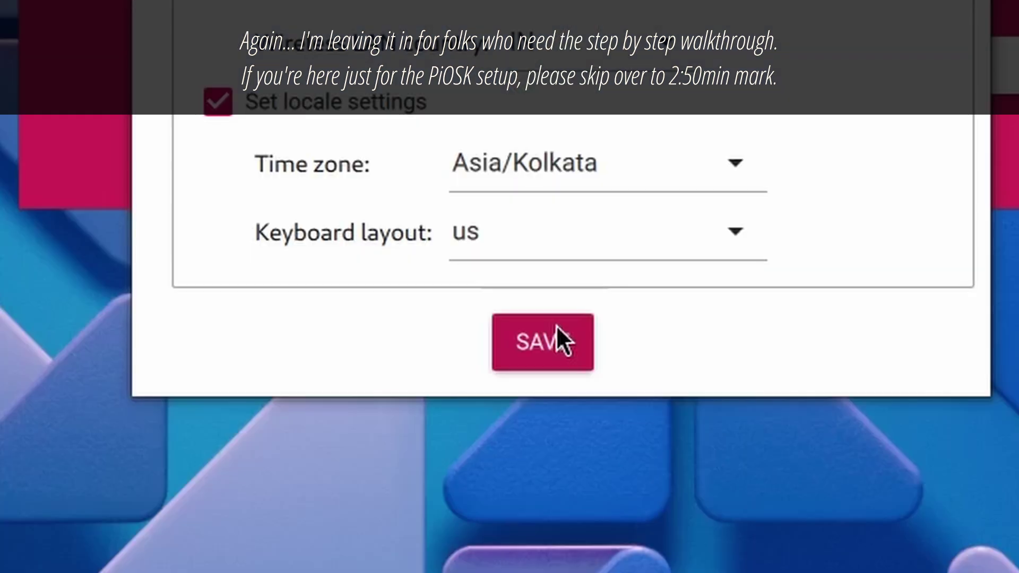
Save the customisation, apply it, and confirm erasing the SD card to write the image.
{"action": "left_click", "coordinate": [551, 494]}
{"action": "left_click", "coordinate": [780, 432]}
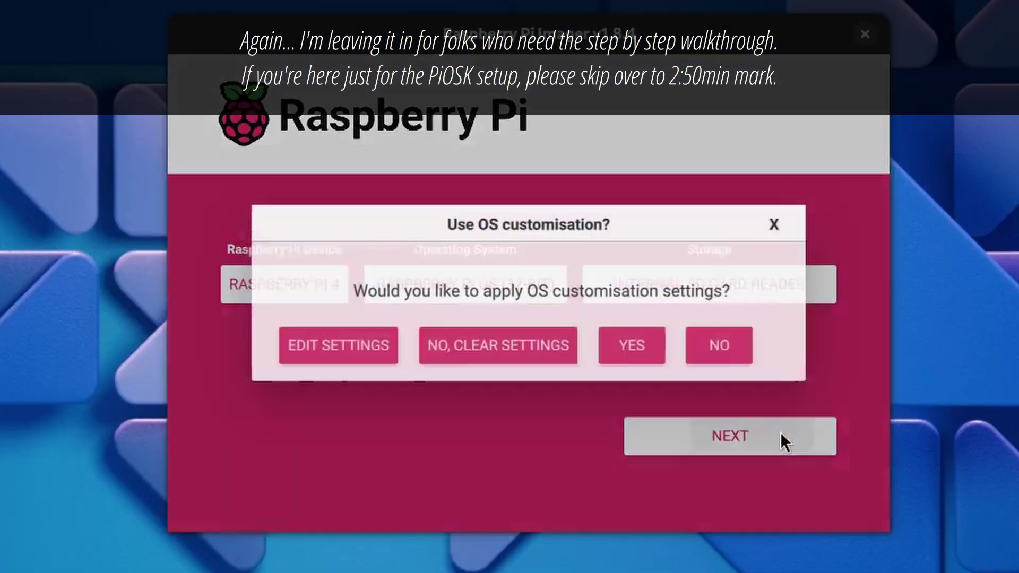
{"action": "left_click", "coordinate": [640, 336]}
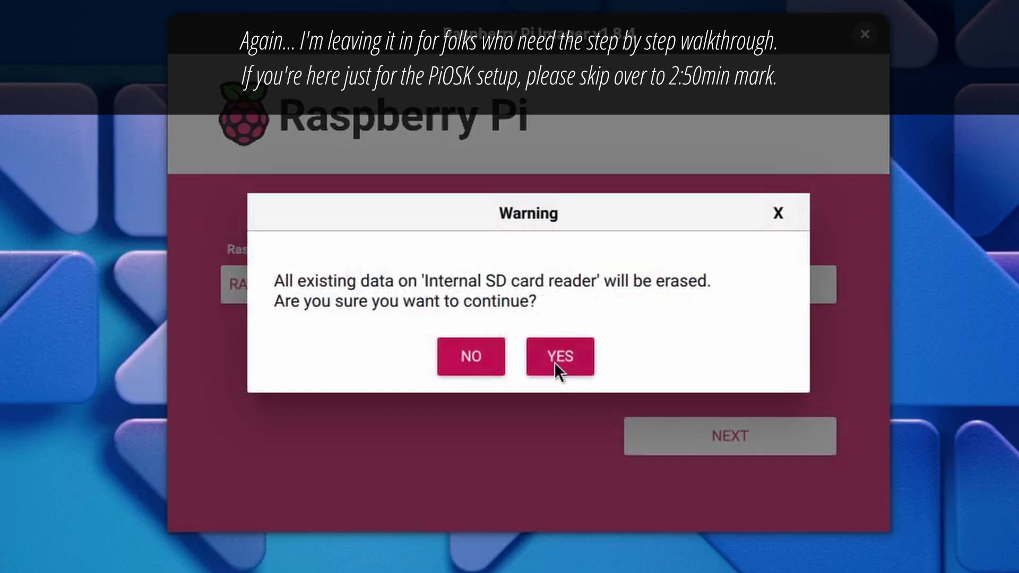
{"action": "left_click", "coordinate": [554, 362]}
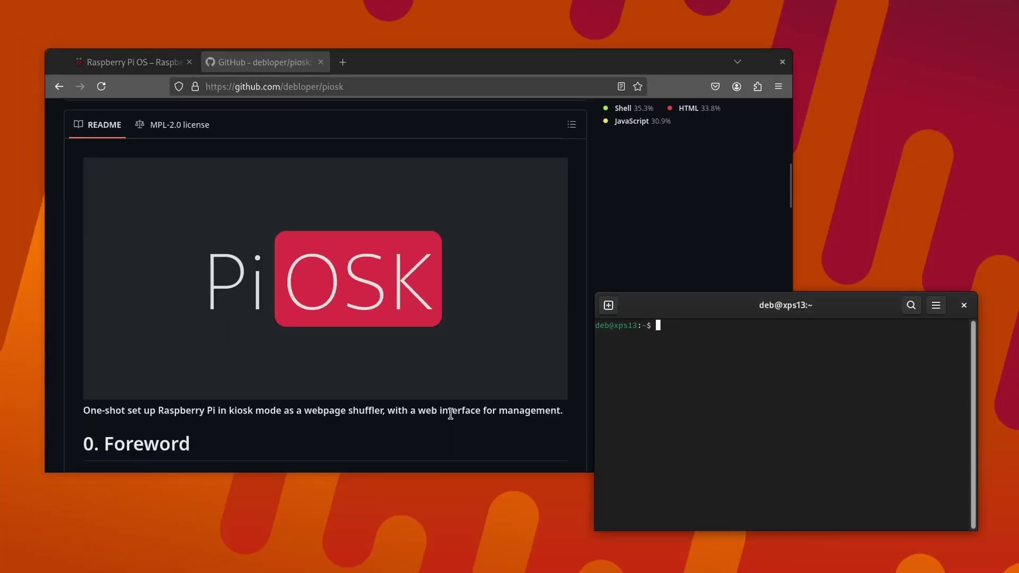
Scroll the PiOSK README down to the 1. Set Up Guide and 1.1 Preparation sections.
{"action": "scroll", "coordinate": [450, 414], "scroll_direction": "down", "scroll_amount": 8}
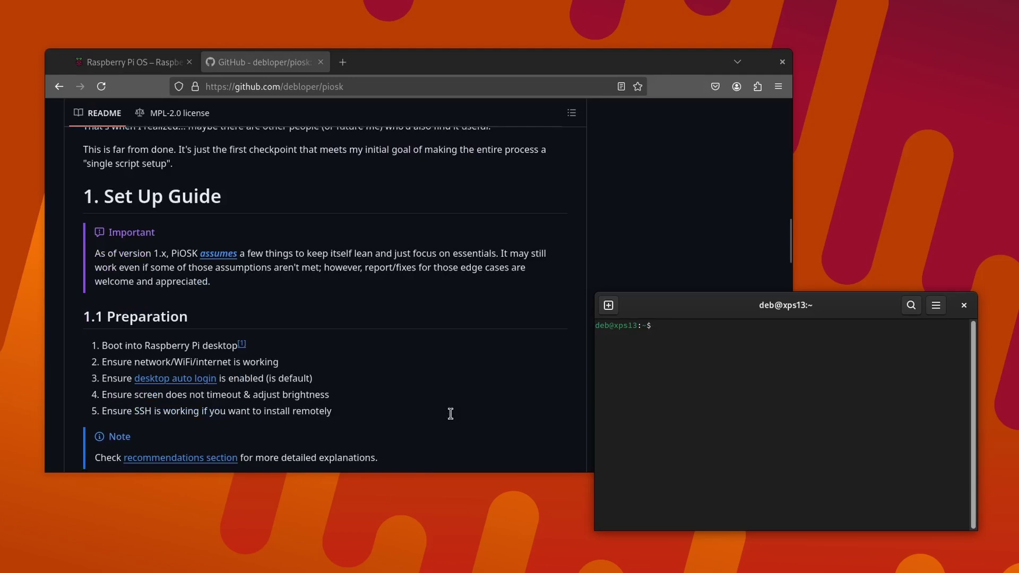
{"action": "scroll", "coordinate": [357, 349], "scroll_direction": "down", "scroll_amount": 2}
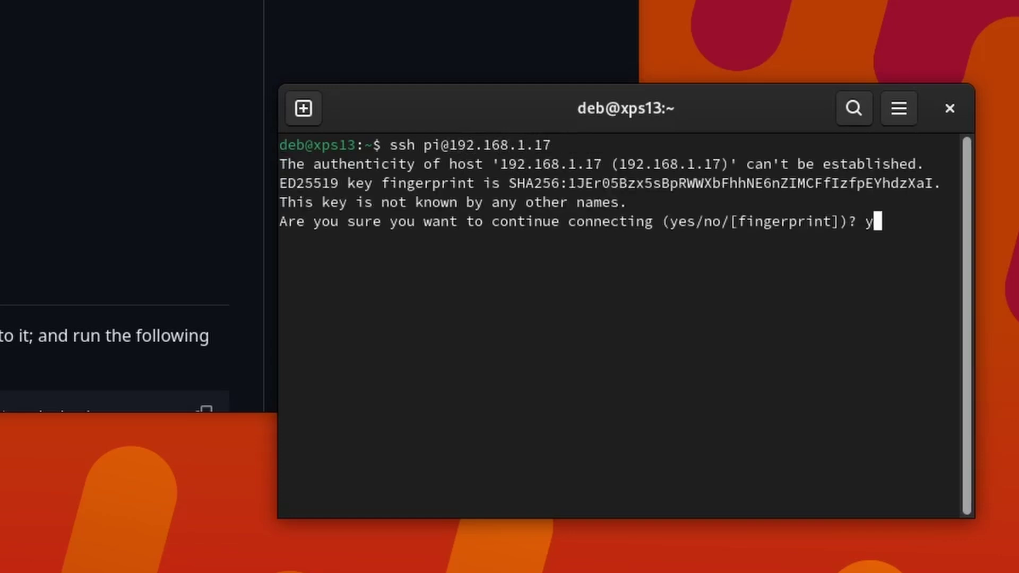
{"action": "type", "text": "es"}
{"action": "key", "text": "Return"}
{"action": "key", "text": "Return"}
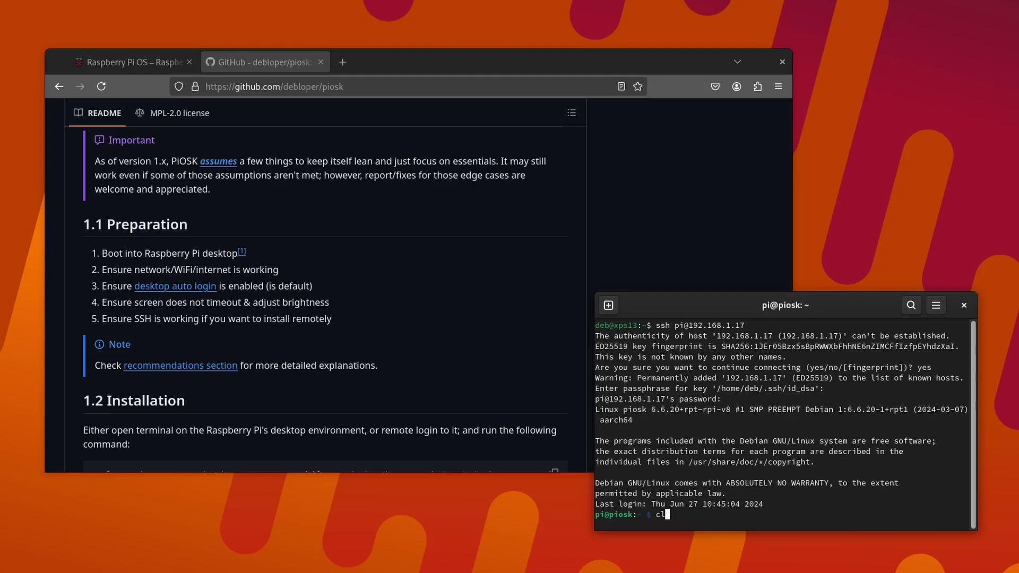
Clear the terminal, then copy the curl setup.sh command from the README's 1.2 Installation section.
{"action": "type", "text": "clear"}
{"action": "key", "text": "Return"}
{"action": "left_click", "coordinate": [351, 316]}
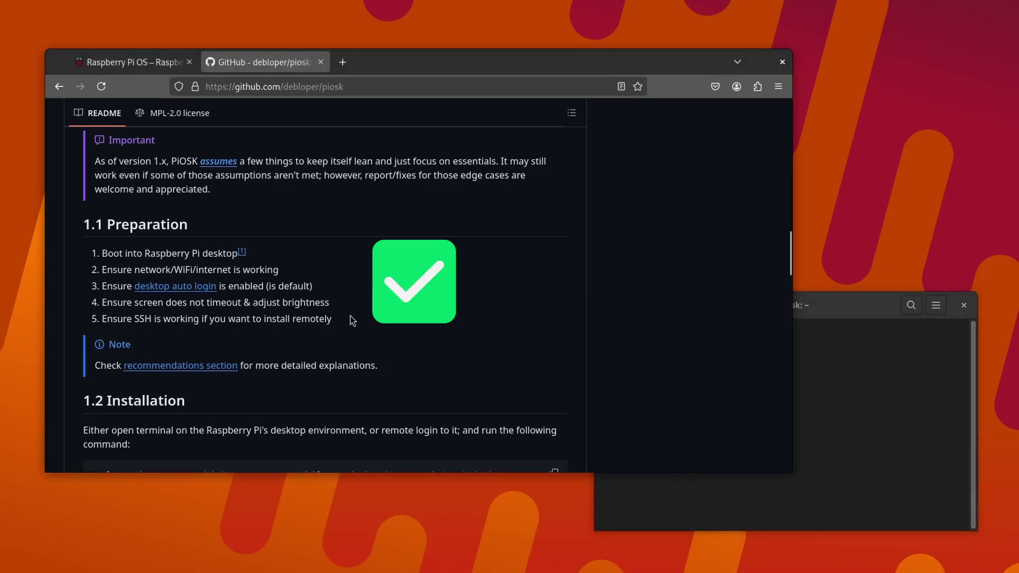
{"action": "left_click_drag", "start_coordinate": [350, 317], "coordinate": [90, 325]}
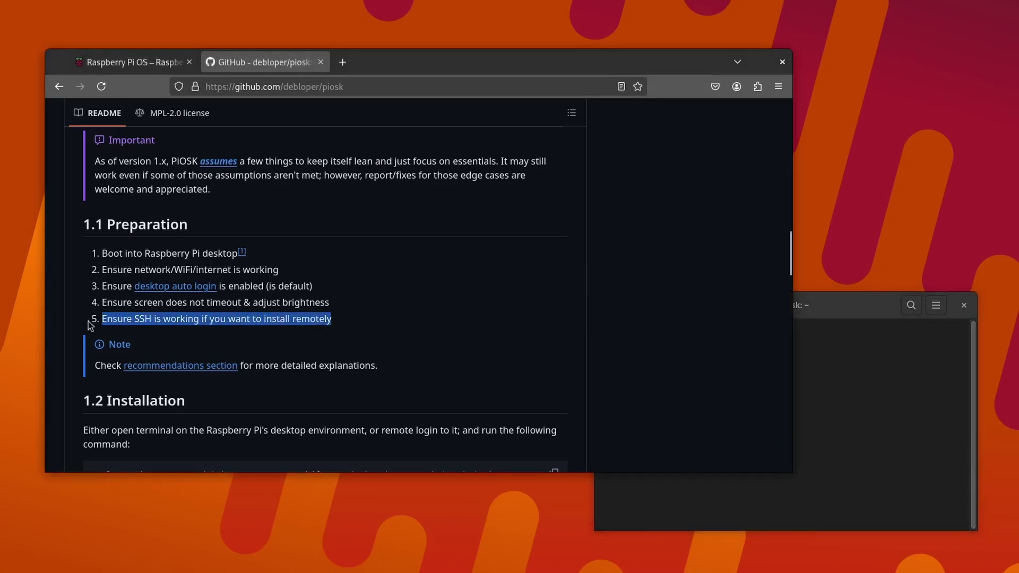
{"action": "left_click", "coordinate": [306, 299]}
{"action": "scroll", "coordinate": [483, 332], "scroll_direction": "down", "scroll_amount": 5}
{"action": "double_click", "coordinate": [168, 237]}
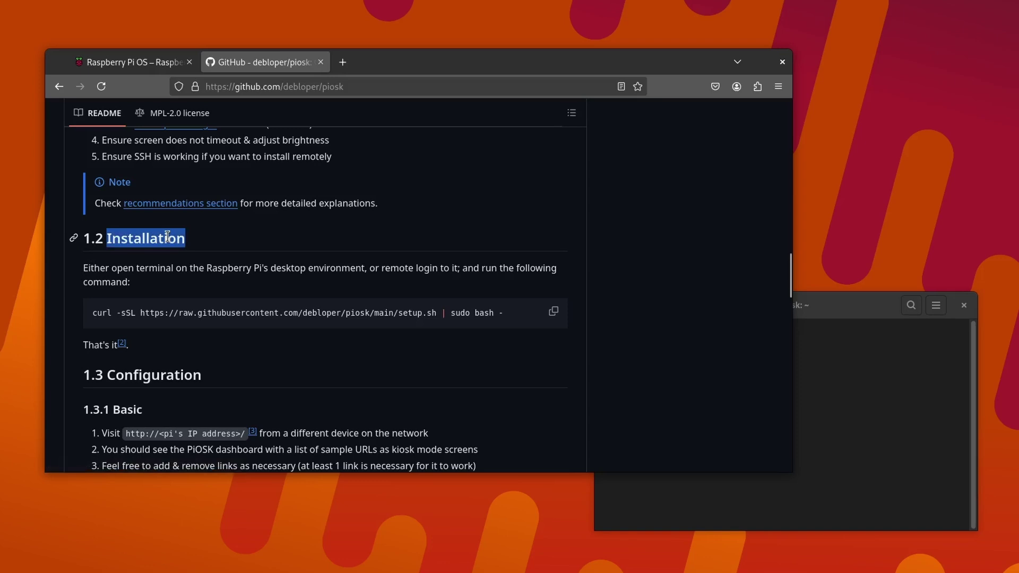
{"action": "left_click", "coordinate": [268, 259]}
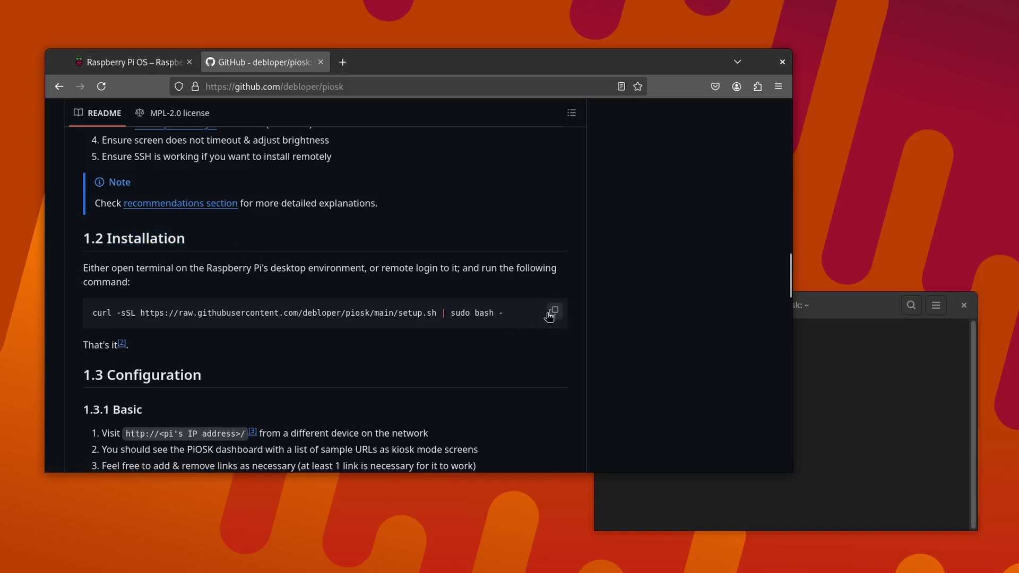
Paste the PiOSK install command at the Pi's prompt and run it.
{"action": "left_click", "coordinate": [849, 418]}
{"action": "key", "text": "ctrl+shift+v"}
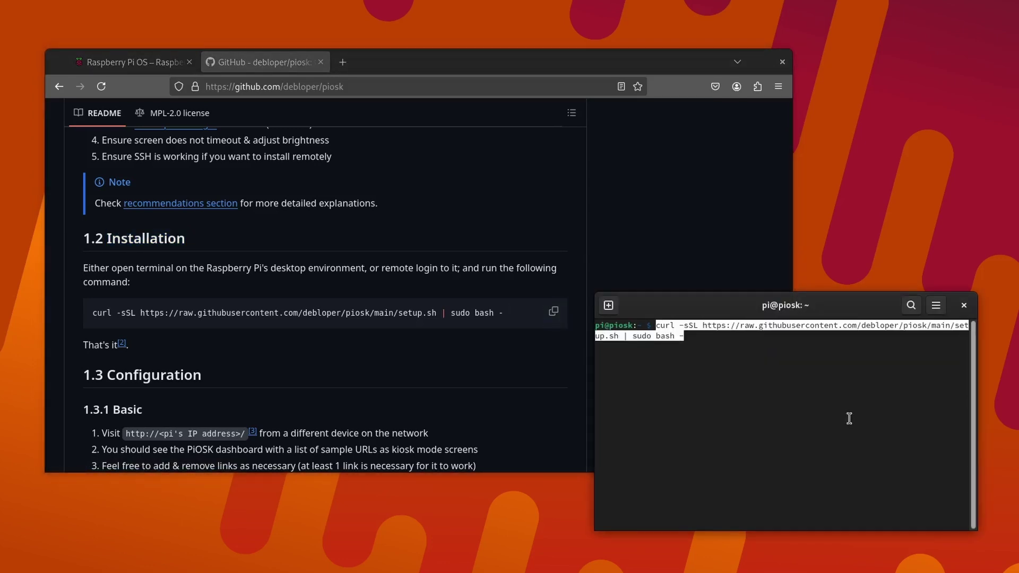
{"action": "key", "text": "Return"}
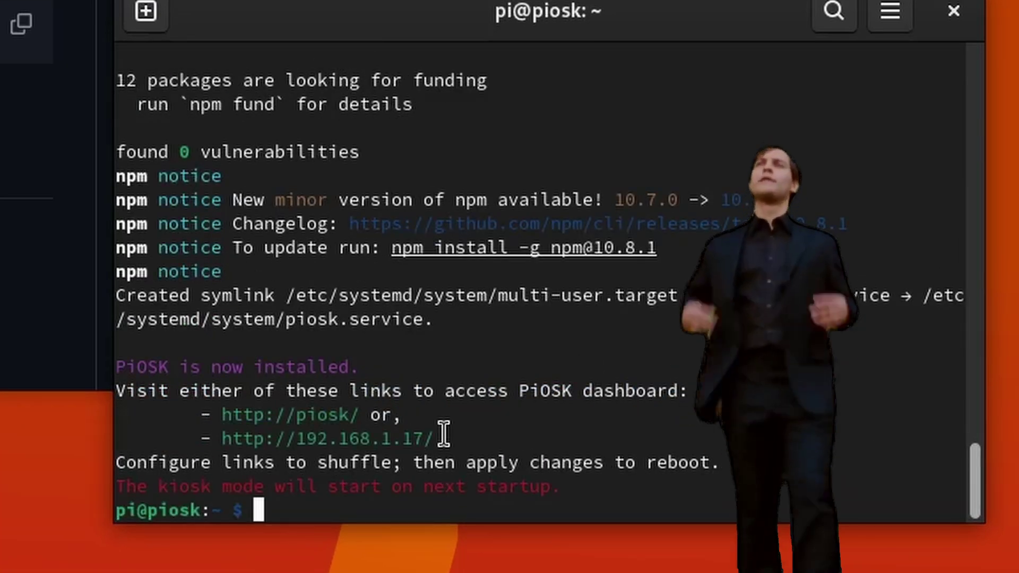
Copy the printed dashboard address and paste it into a new Firefox tab.
{"action": "left_click_drag", "start_coordinate": [123, 367], "coordinate": [421, 369]}
{"action": "left_click", "coordinate": [425, 364]}
{"action": "triple_click", "coordinate": [489, 391]}
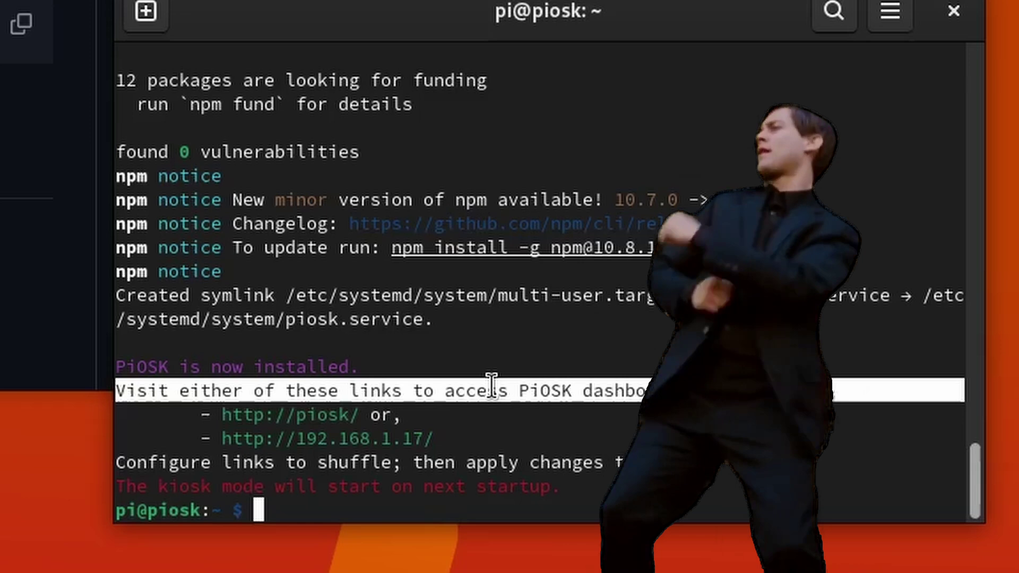
{"action": "left_click_drag", "start_coordinate": [434, 438], "coordinate": [233, 439]}
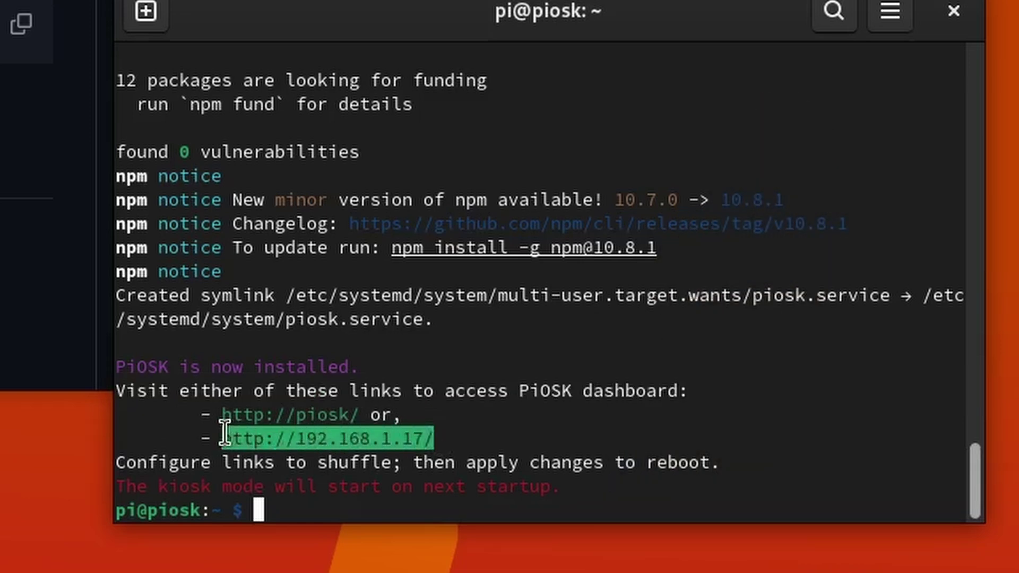
{"action": "right_click", "coordinate": [444, 440]}
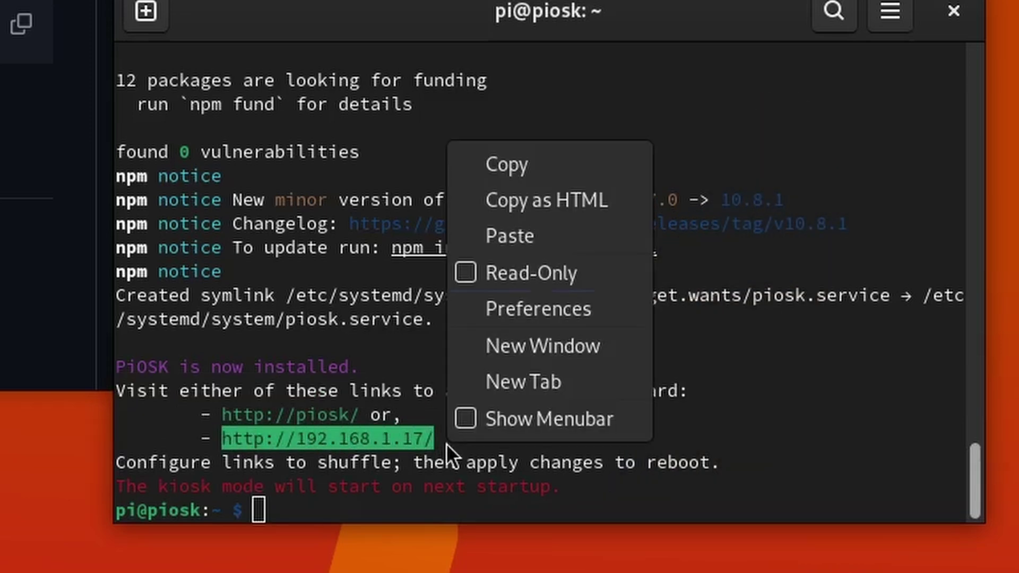
{"action": "left_click", "coordinate": [569, 177]}
{"action": "left_click", "coordinate": [380, 85]}
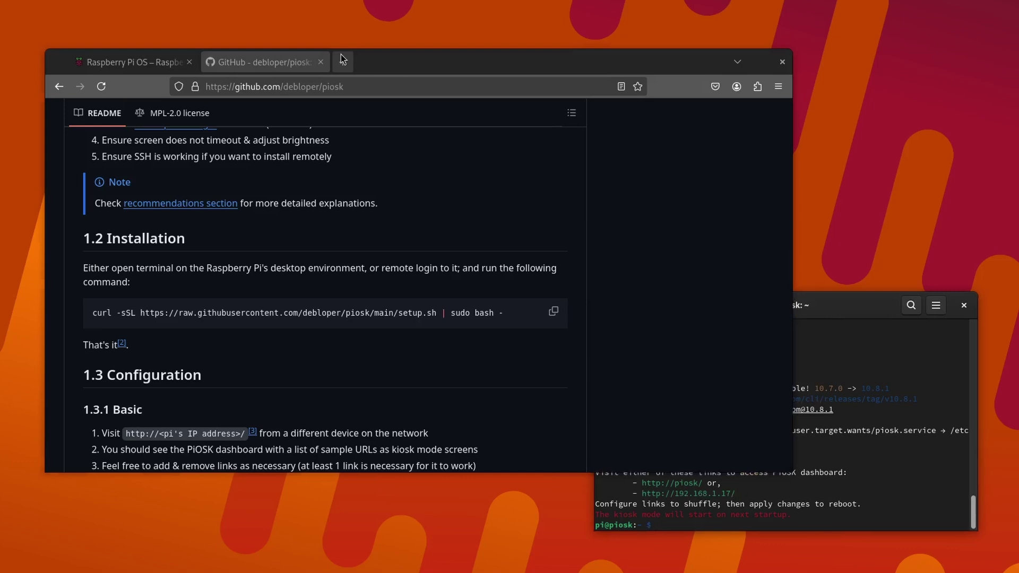
{"action": "key", "text": "ctrl+t"}
{"action": "key", "text": "ctrl+v"}
Load the dashboard at 192.168.1.17 and remove the Nasdaq search and news.ycombinator.com entries.
{"action": "key", "text": "Return"}
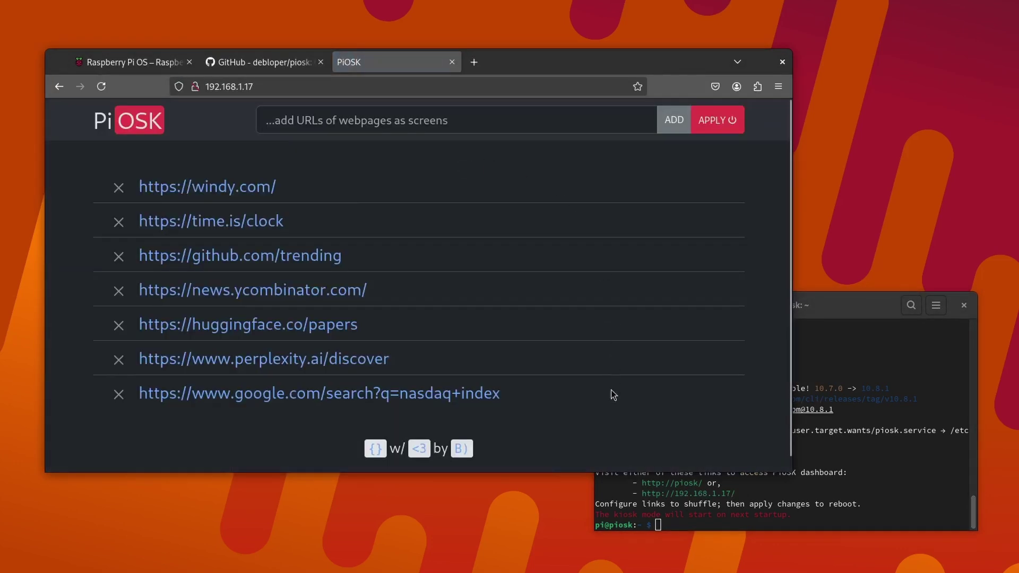
{"action": "left_click", "coordinate": [119, 395]}
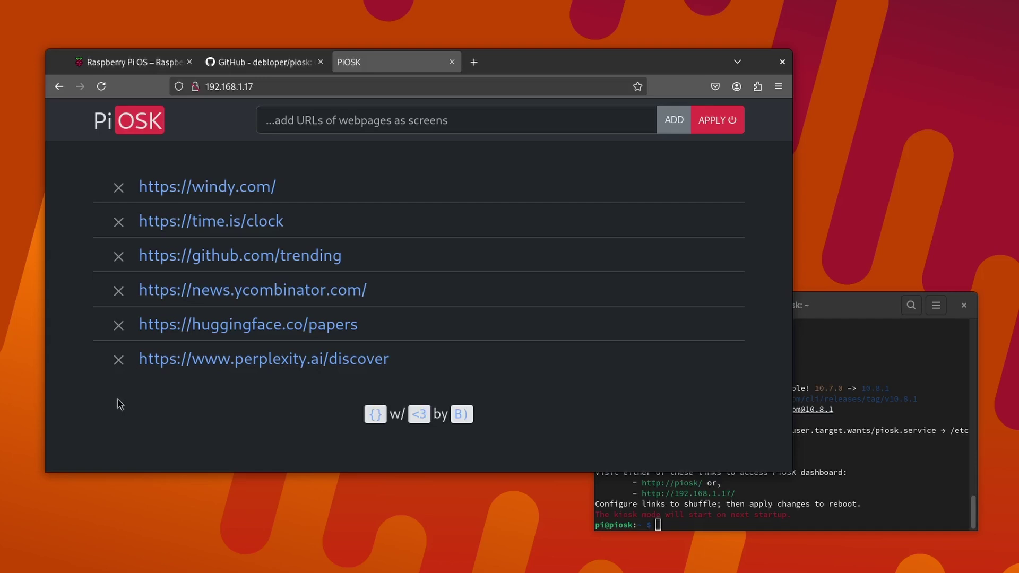
{"action": "left_click", "coordinate": [118, 292]}
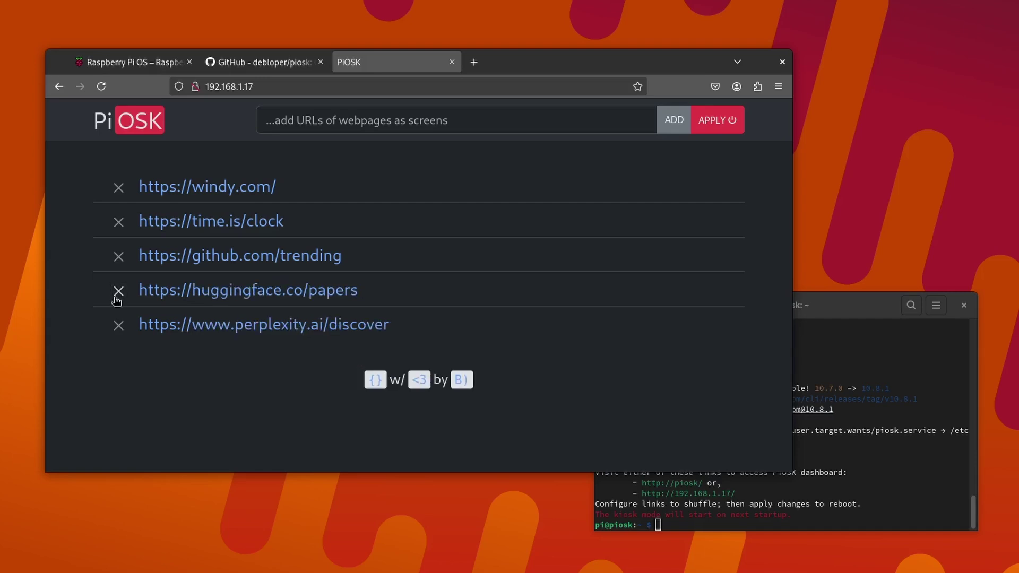
{"action": "left_click", "coordinate": [344, 123]}
{"action": "type", "text": "https://news.goo"}
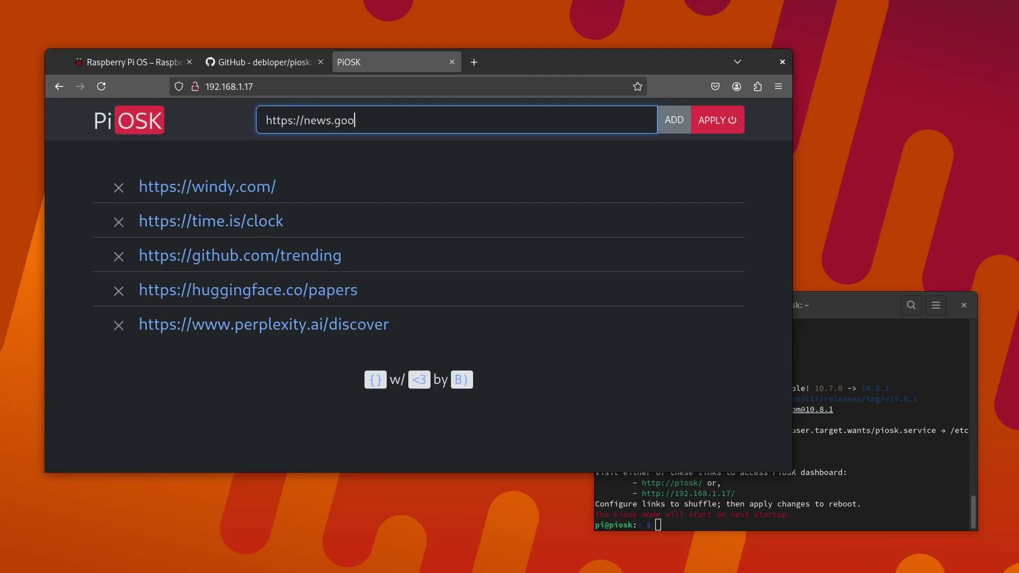
{"action": "type", "text": "gle.com/"}
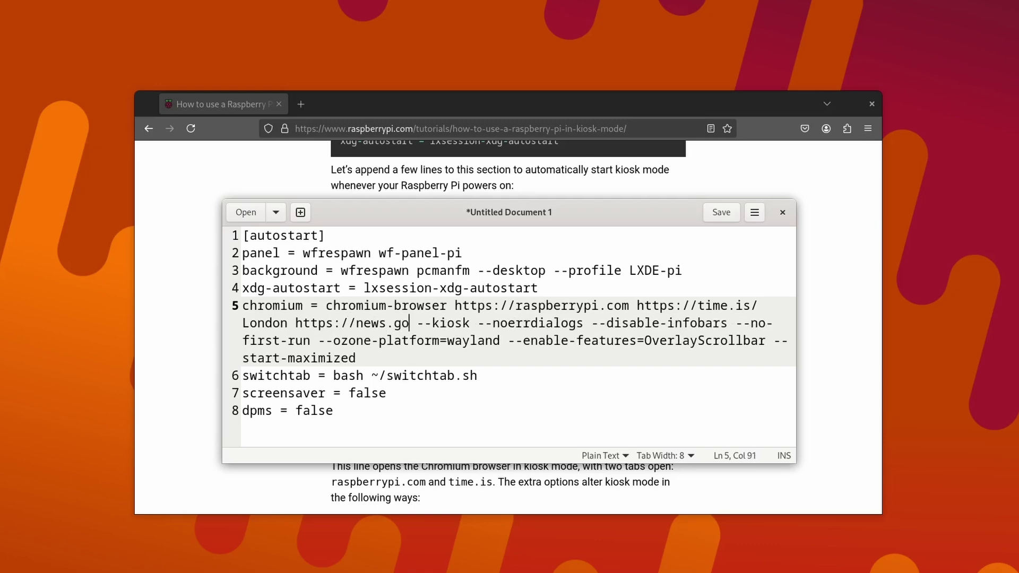
{"action": "type", "text": "oogle.c"}
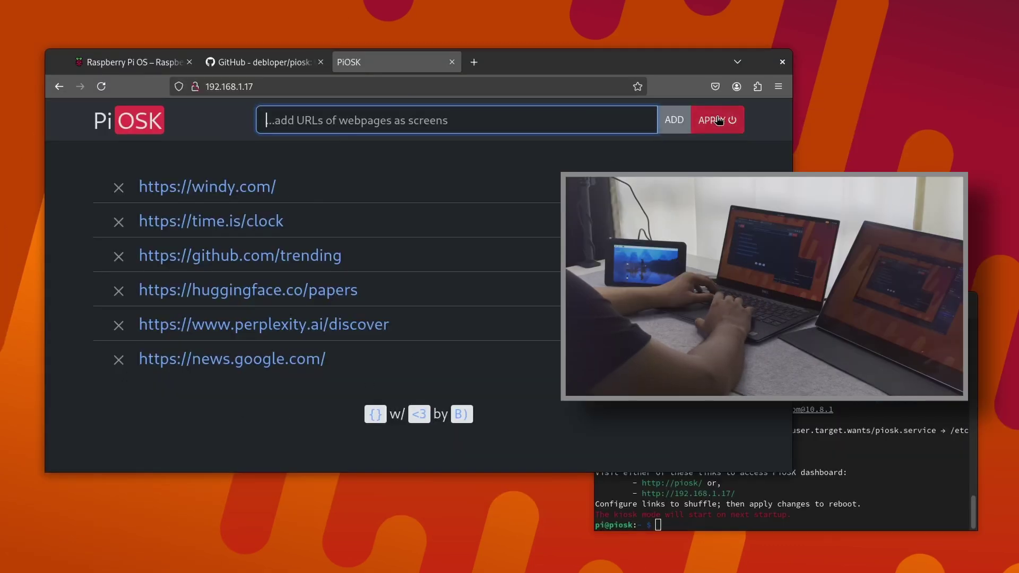
Apply the new URL list, then confirm the reboot broadcast and kiosk-mode notice in the terminal.
{"action": "left_click", "coordinate": [719, 120]}
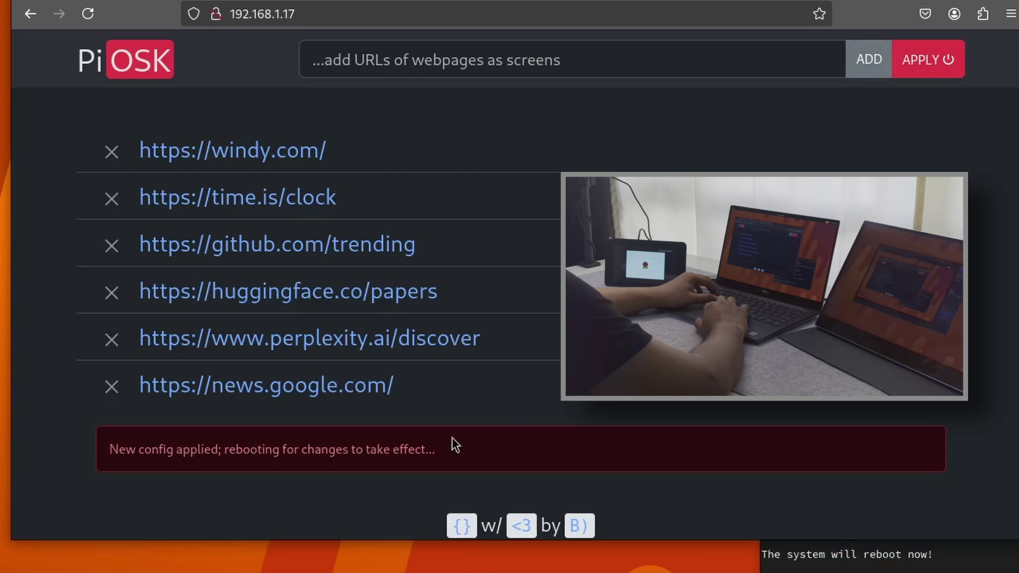
{"action": "left_click_drag", "start_coordinate": [432, 453], "coordinate": [91, 448]}
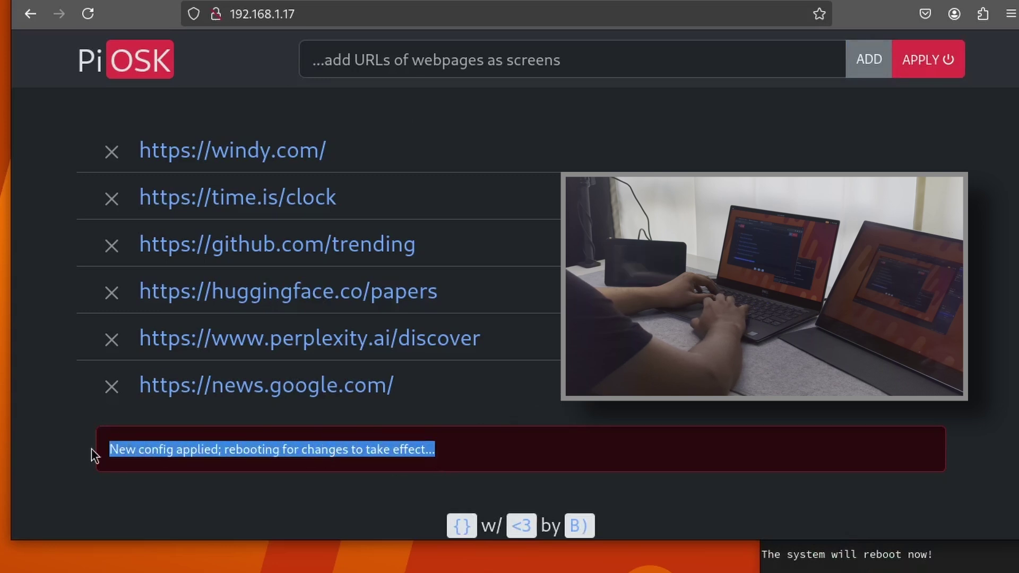
{"action": "left_click", "coordinate": [92, 448]}
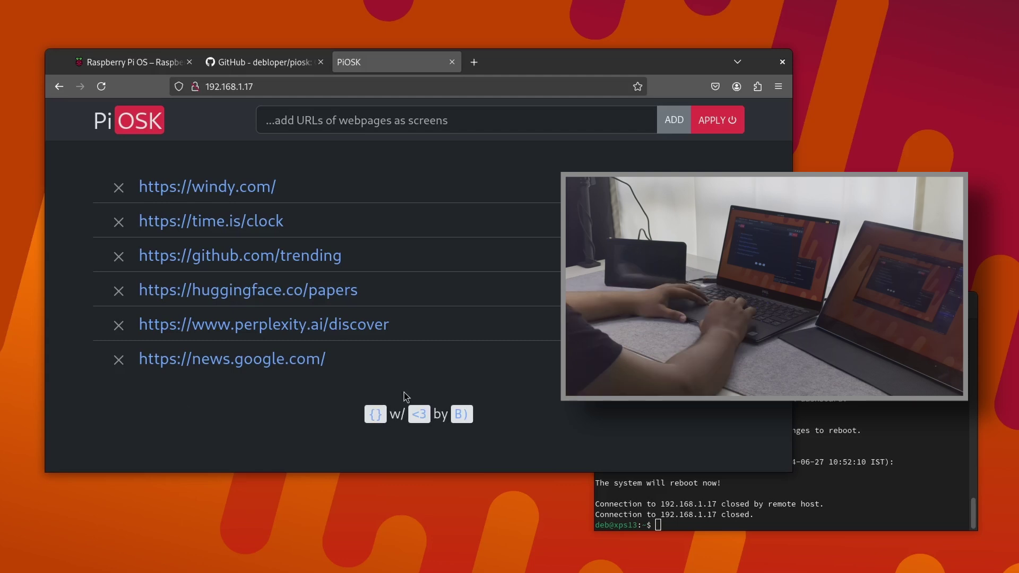
{"action": "left_click", "coordinate": [716, 511]}
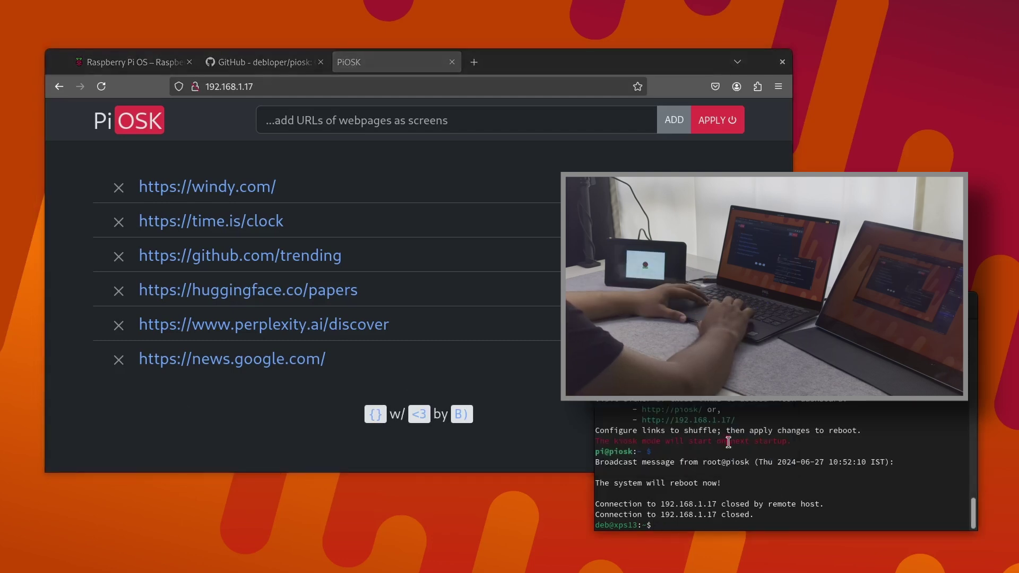
{"action": "triple_click", "coordinate": [810, 440]}
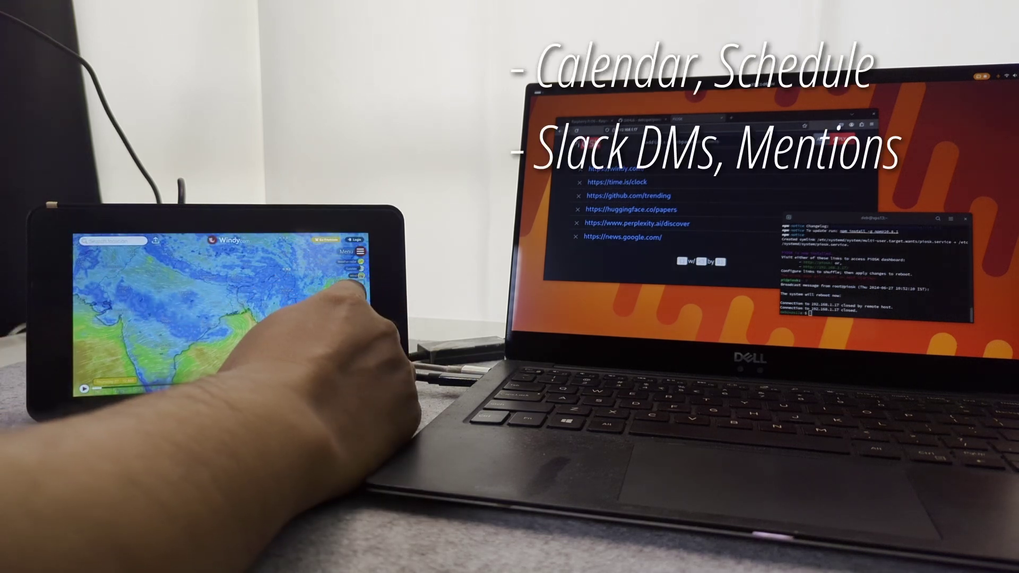
Change the Windy map layer from wind to temperature on the Pi touchscreen.
{"action": "left_click", "coordinate": [359, 288]}
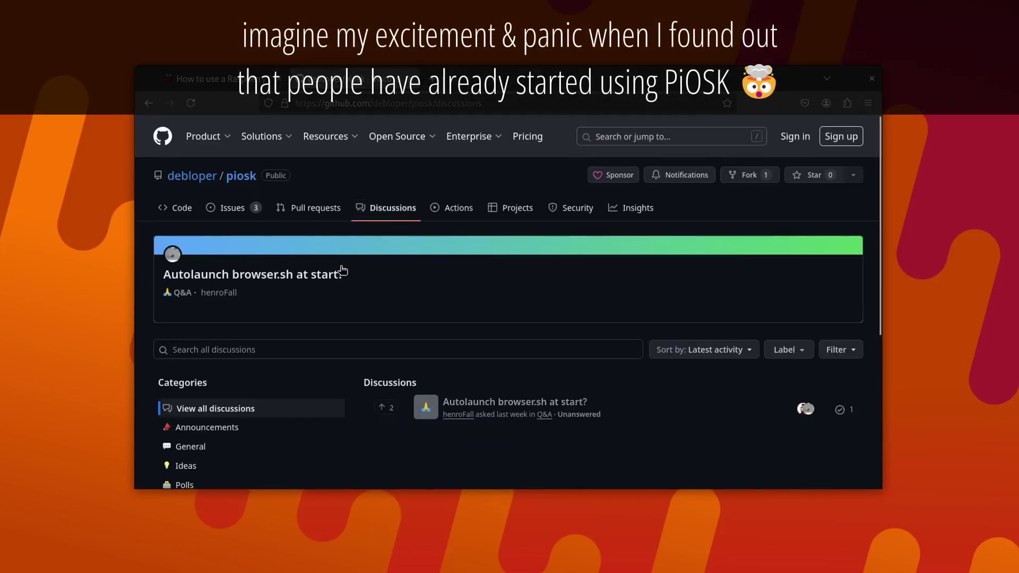
{"action": "left_click", "coordinate": [512, 400]}
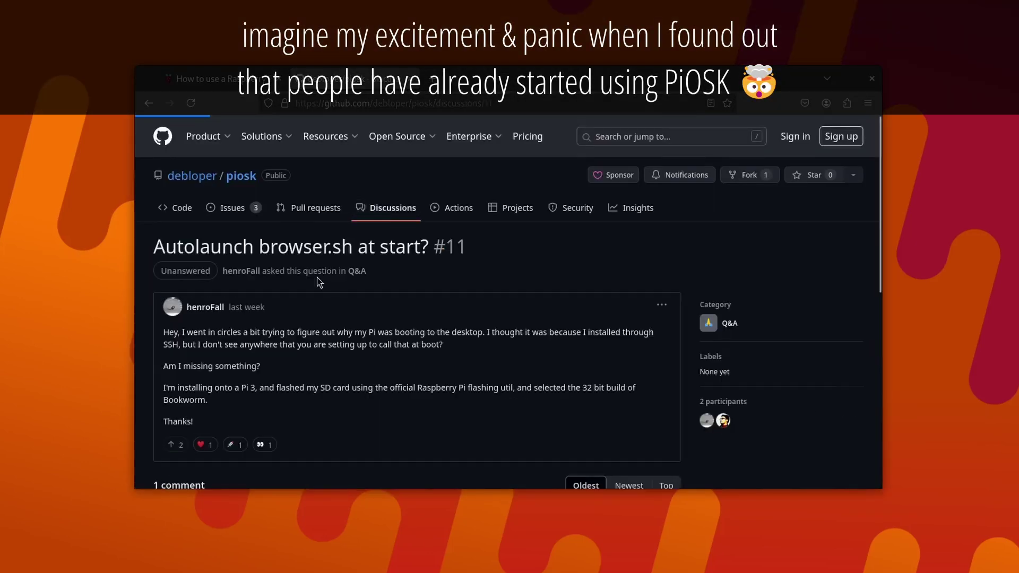
{"action": "scroll", "coordinate": [444, 315], "scroll_direction": "down", "scroll_amount": 2}
{"action": "scroll", "coordinate": [444, 315], "scroll_direction": "down", "scroll_amount": 3}
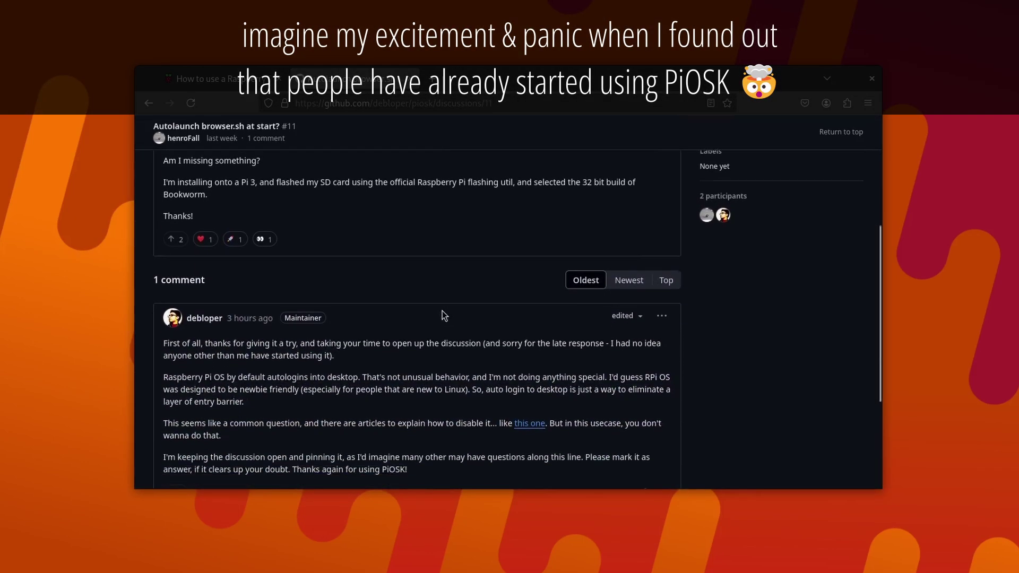
{"action": "scroll", "coordinate": [444, 316], "scroll_direction": "down", "scroll_amount": 2}
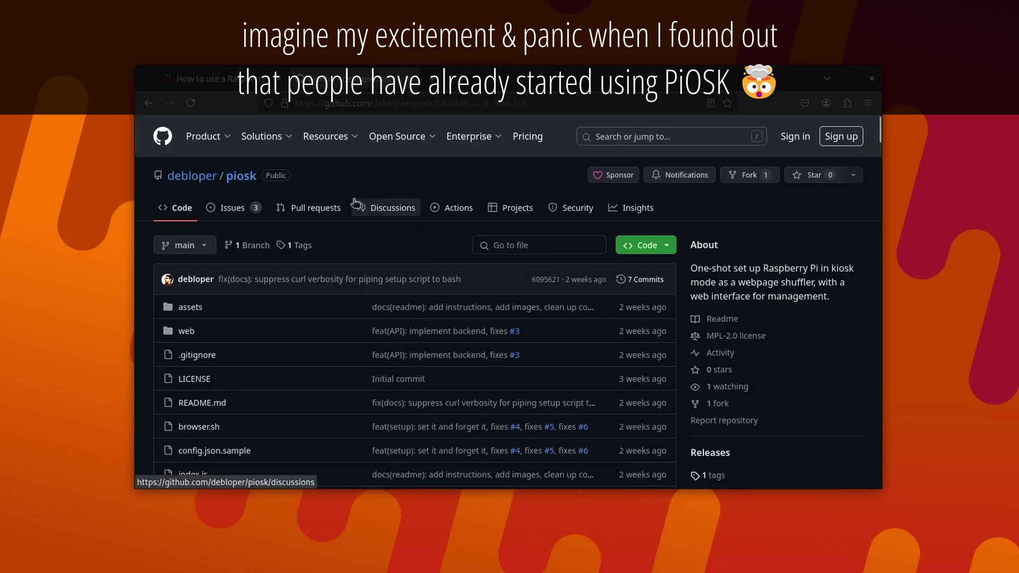
{"action": "left_click", "coordinate": [254, 207]}
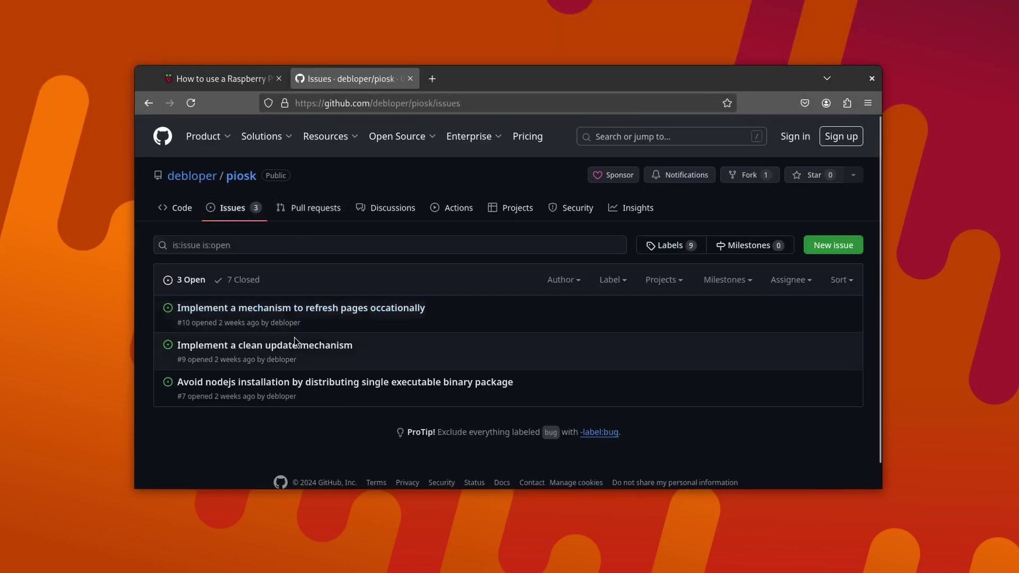
{"action": "left_click", "coordinate": [252, 283]}
{"action": "scroll", "coordinate": [370, 301], "scroll_direction": "down", "scroll_amount": 3}
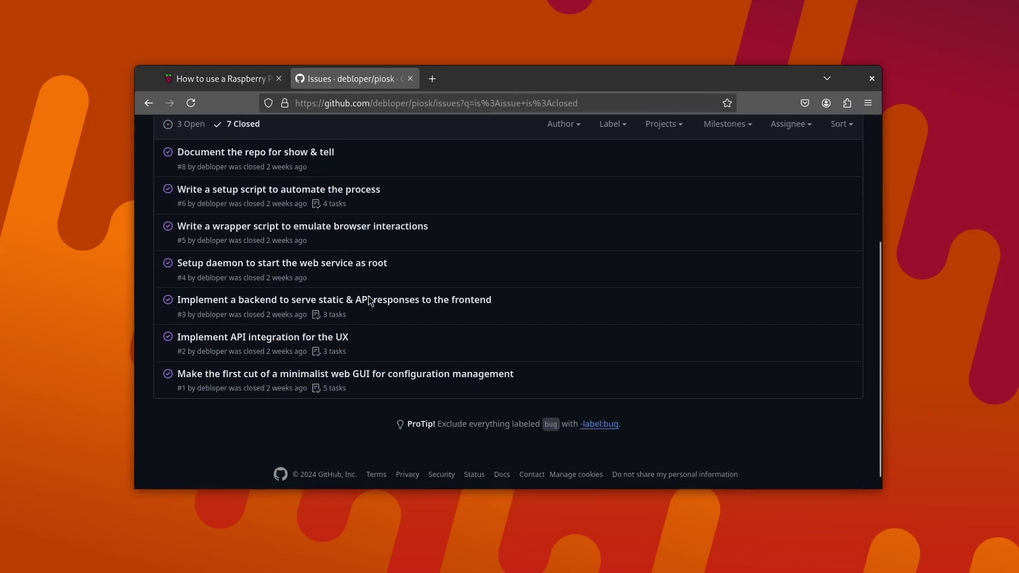
{"action": "scroll", "coordinate": [370, 300], "scroll_direction": "up", "scroll_amount": 3}
{"action": "key", "text": "alt+Left"}
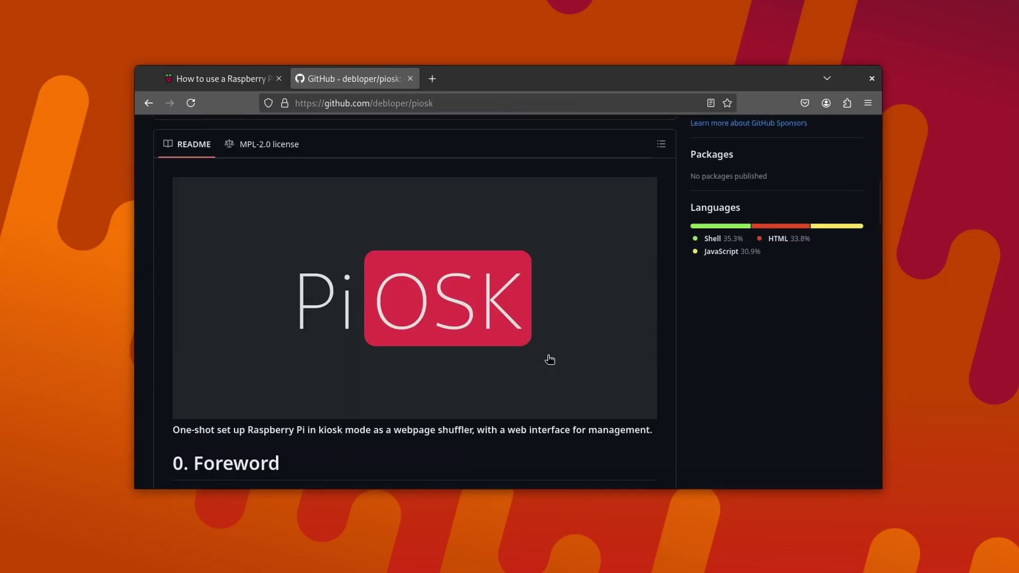
Open setup.sh and read its install steps down to the npm install and systemd service section.
{"action": "left_click", "coordinate": [275, 155]}
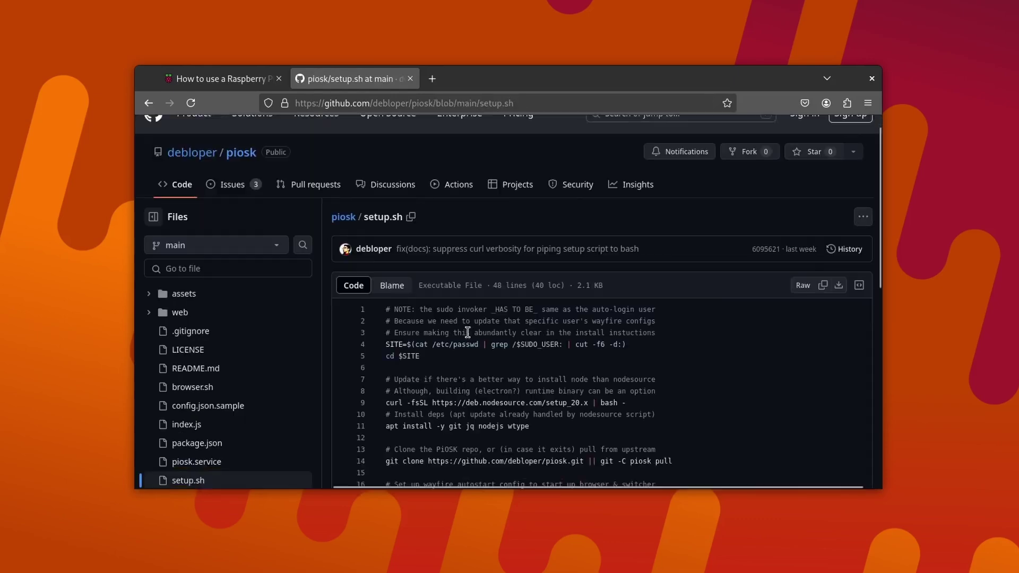
{"action": "scroll", "coordinate": [467, 332], "scroll_direction": "down", "scroll_amount": 3}
{"action": "scroll", "coordinate": [468, 332], "scroll_direction": "down", "scroll_amount": 4}
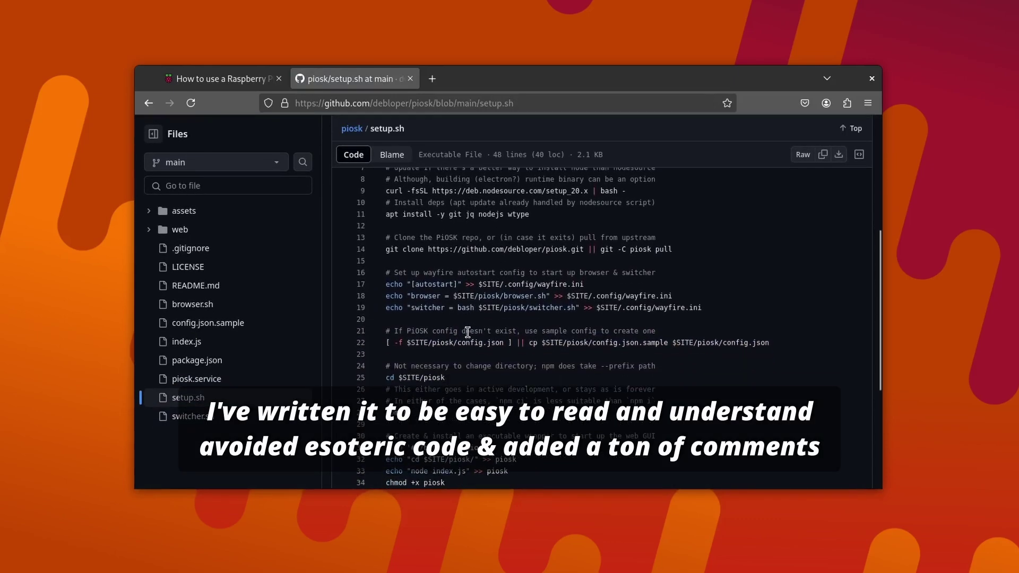
{"action": "scroll", "coordinate": [468, 332], "scroll_direction": "down", "scroll_amount": 5}
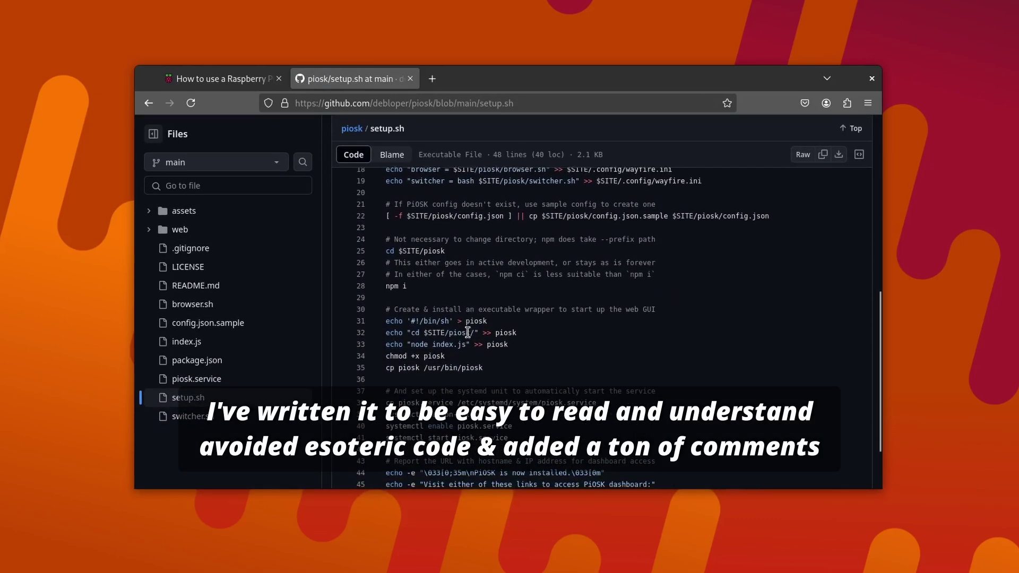